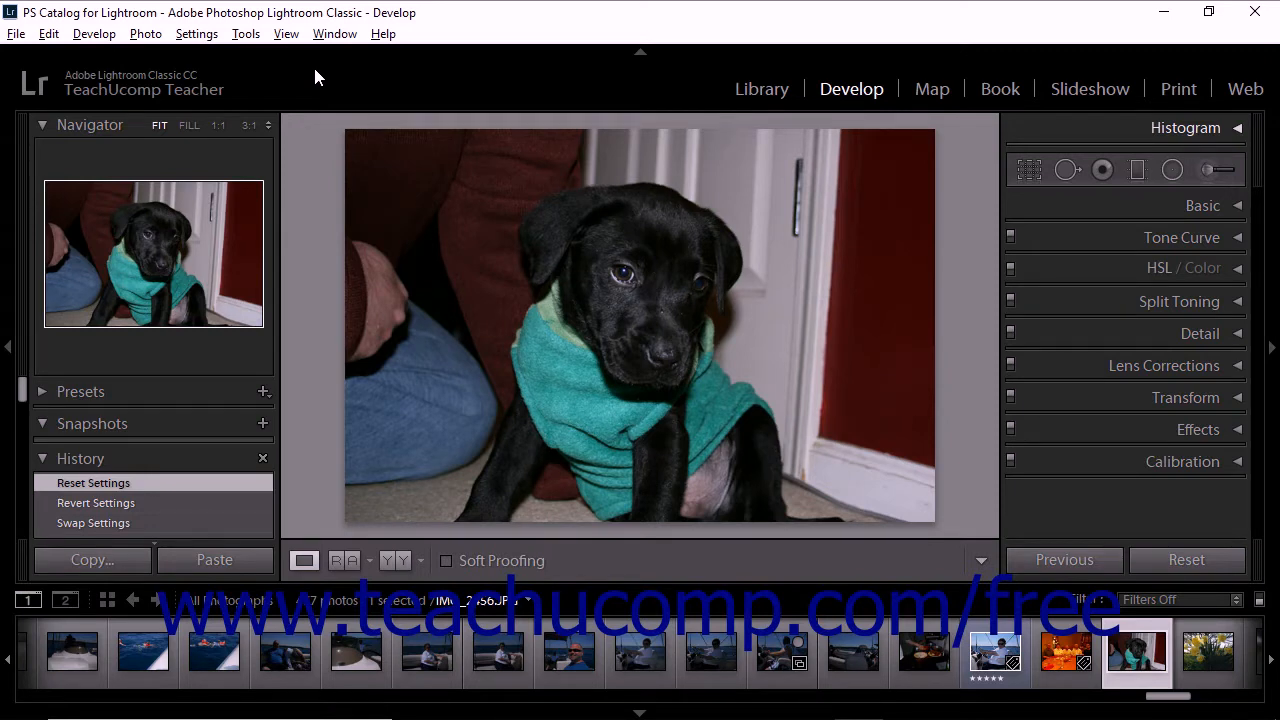
Apply the Color - High Contrast preset from the Color group to the puppy photo
click(41, 392)
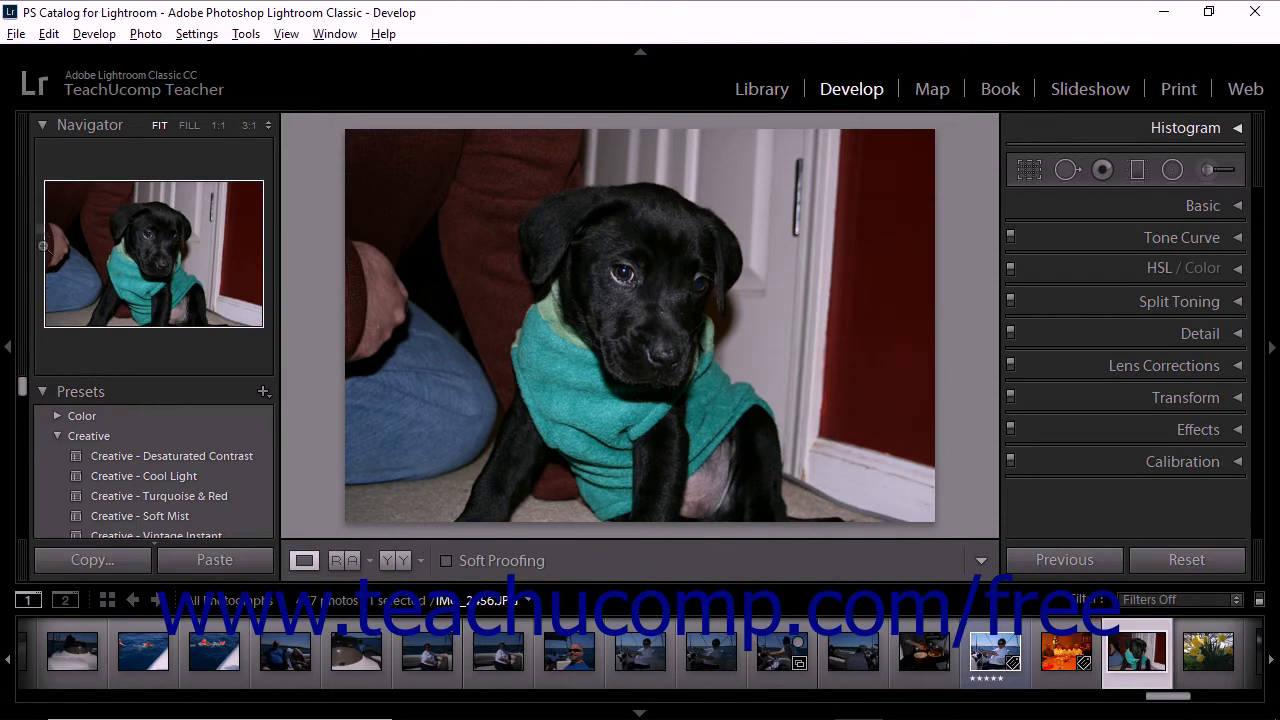
click(42, 124)
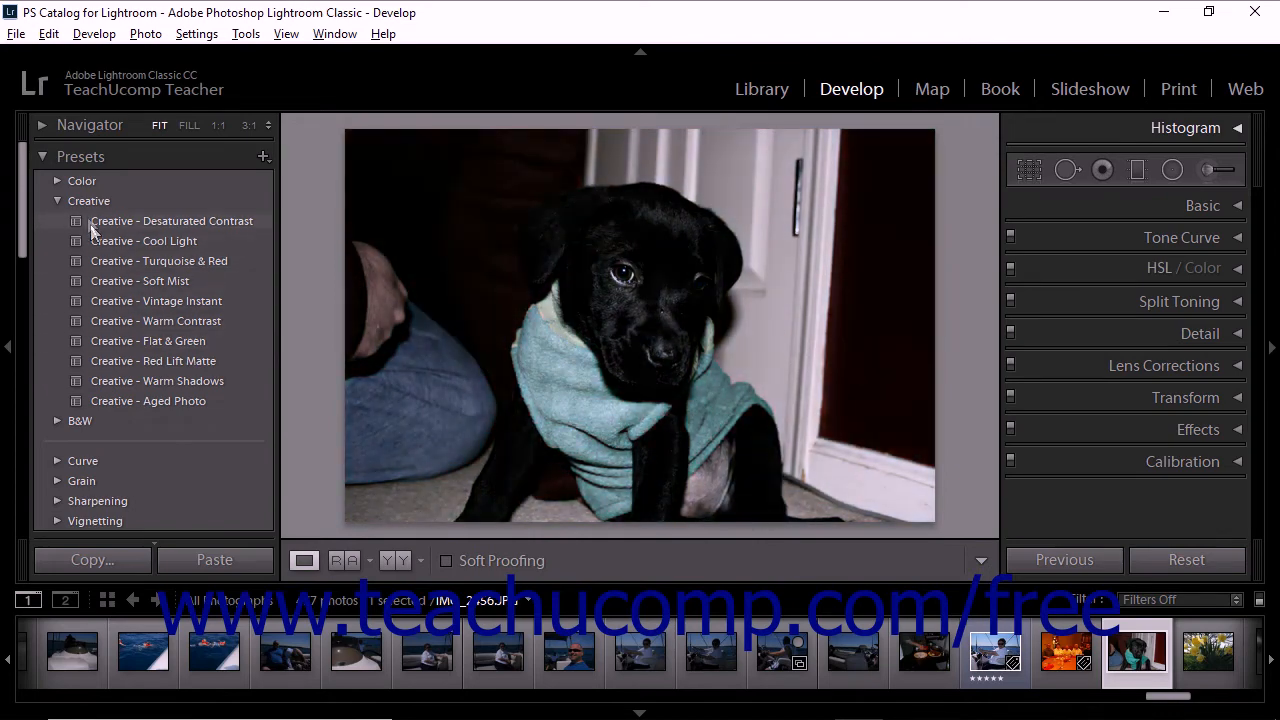
click(56, 202)
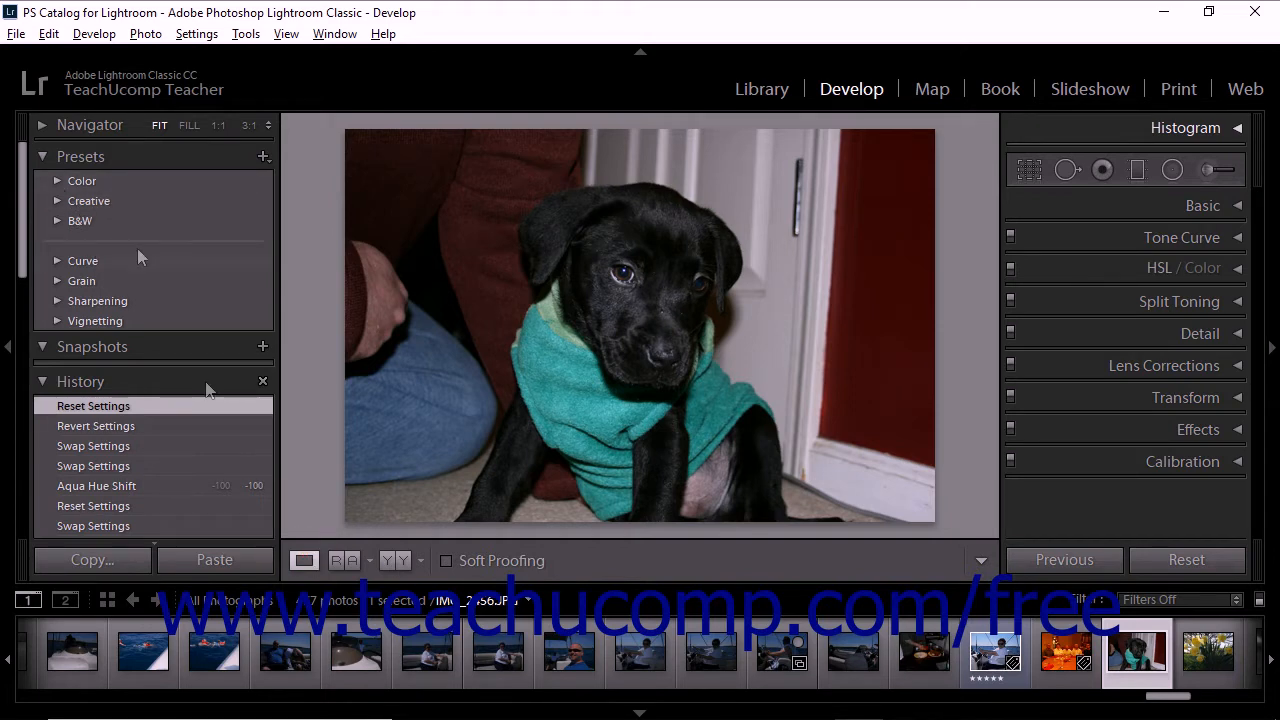
click(56, 182)
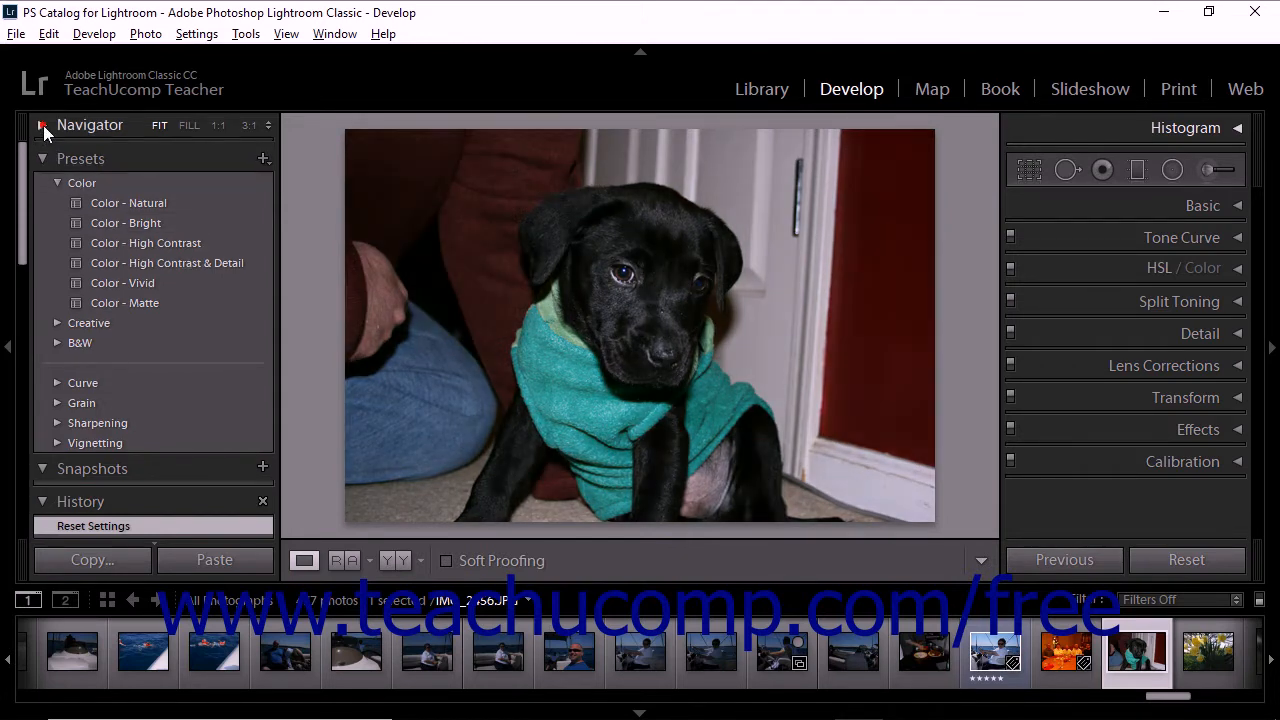
click(43, 125)
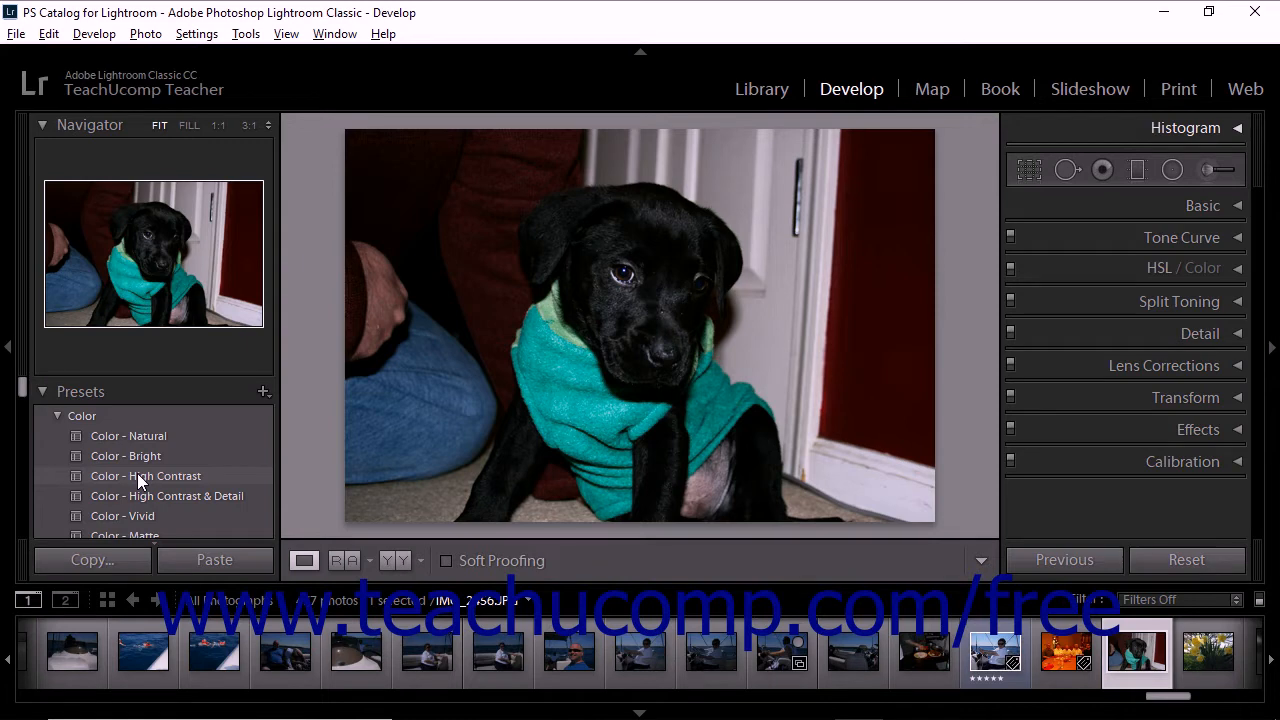
click(137, 473)
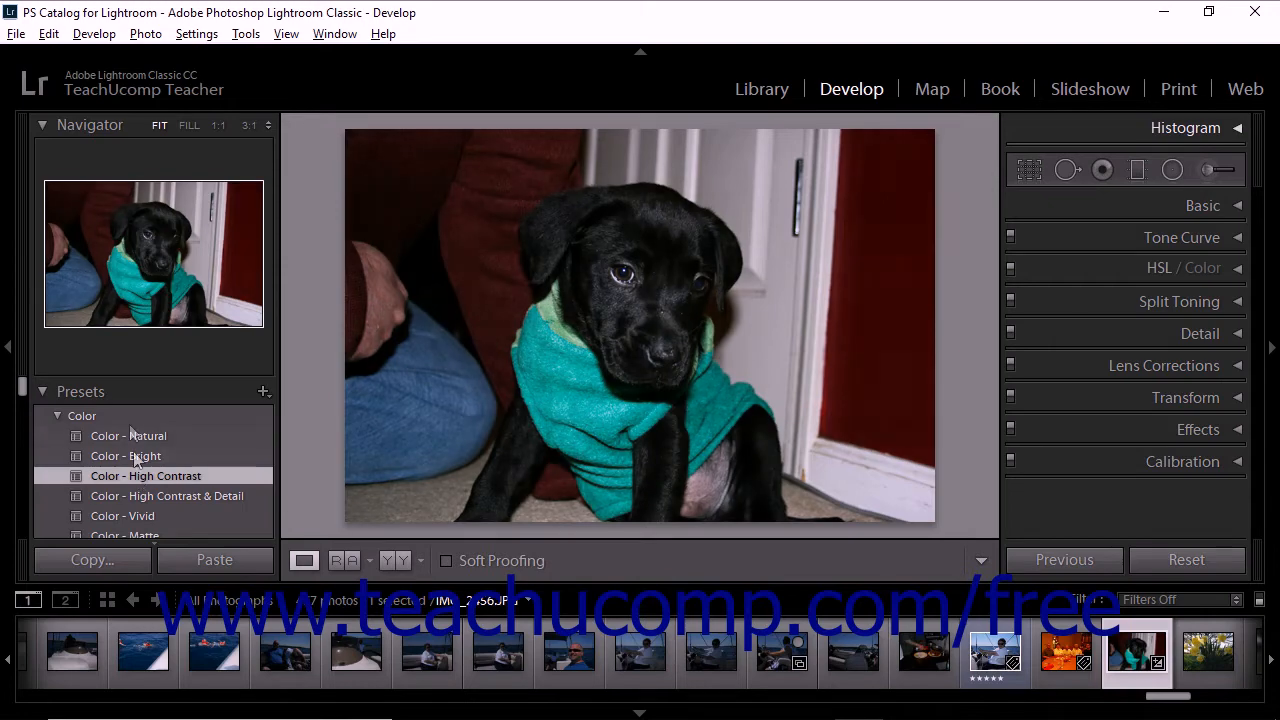
Toggle the hover preview of presets in Loupe in the Performance preferences and accept the dialog
click(62, 34)
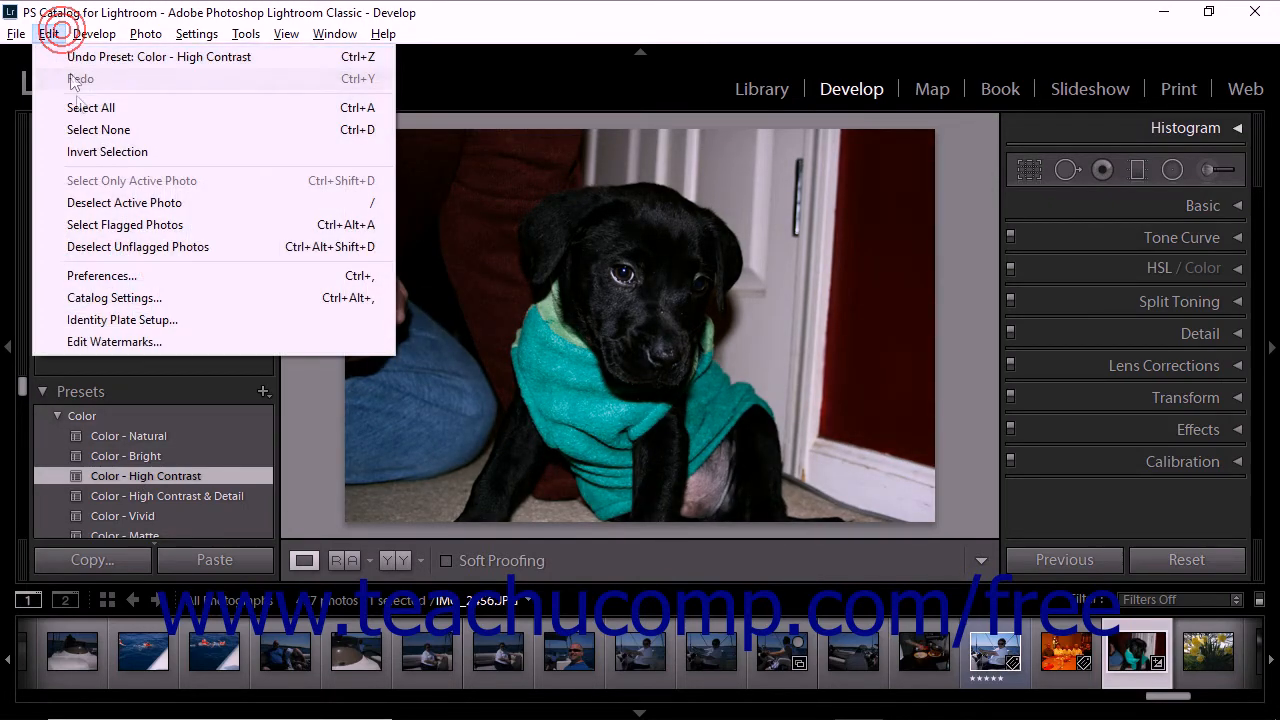
click(98, 277)
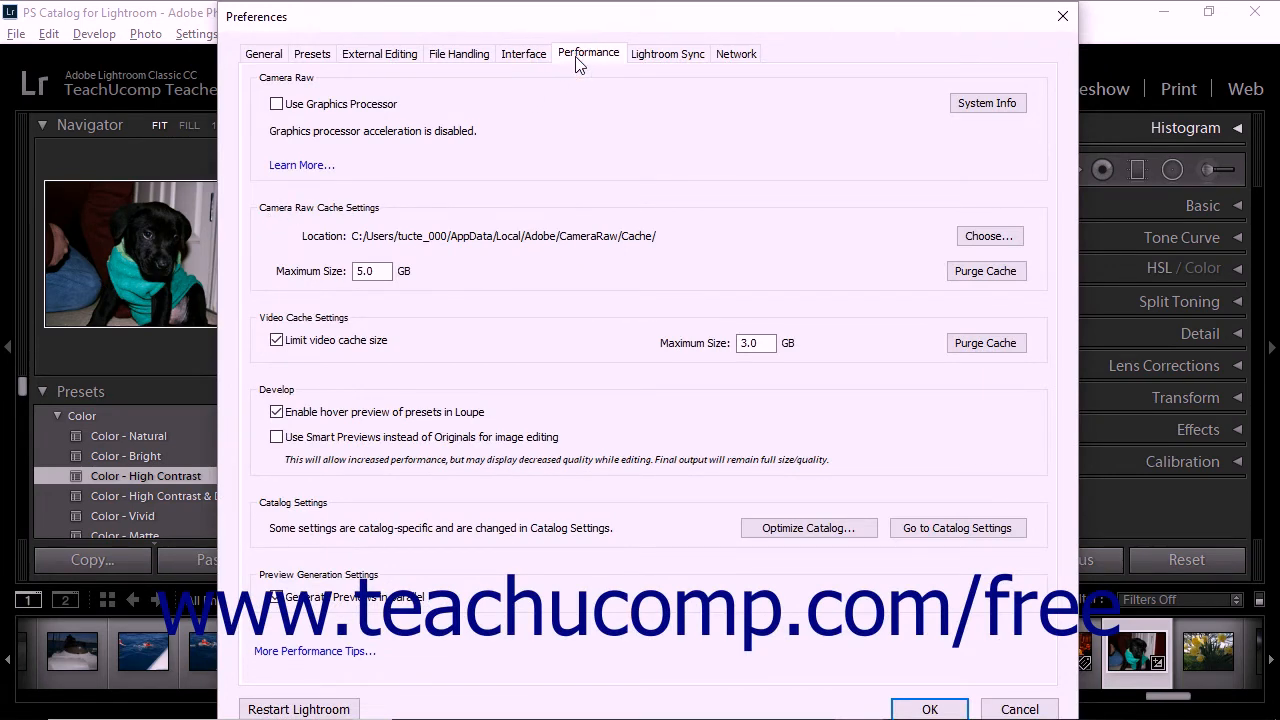
click(277, 412)
click(925, 708)
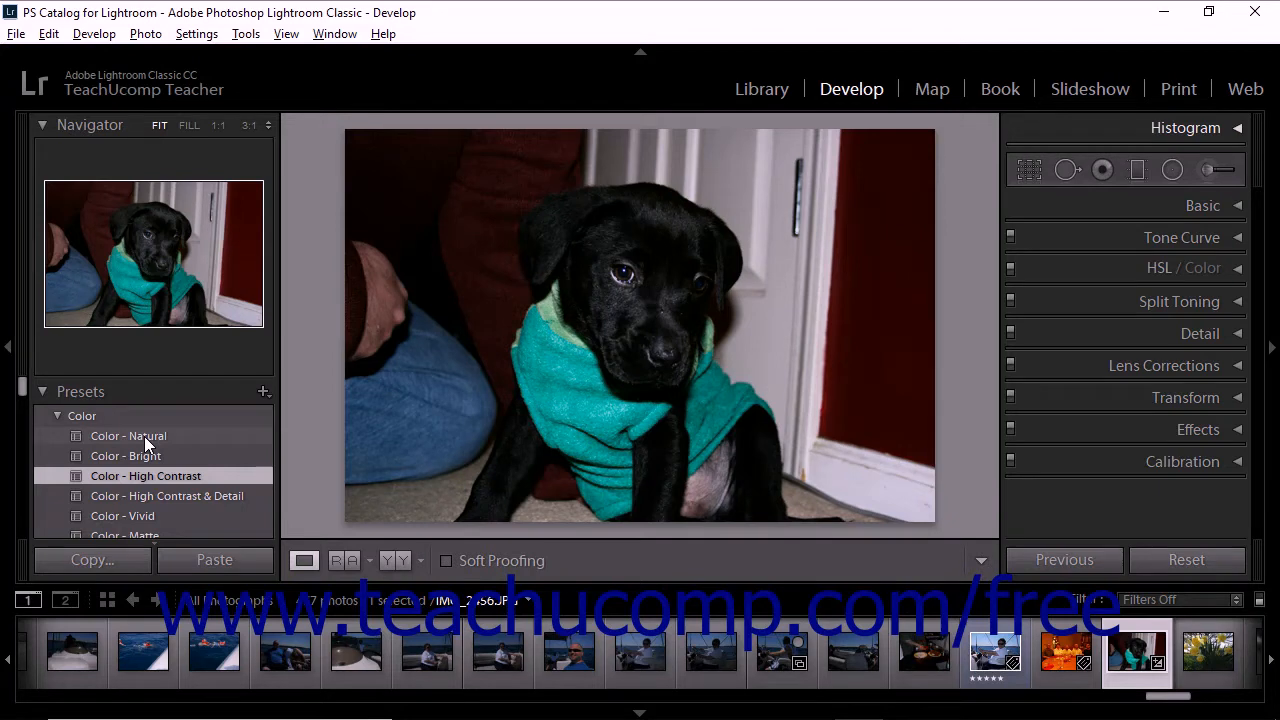
Hide the B&W preset group by deselecting it in Manage Presets and saving
click(43, 123)
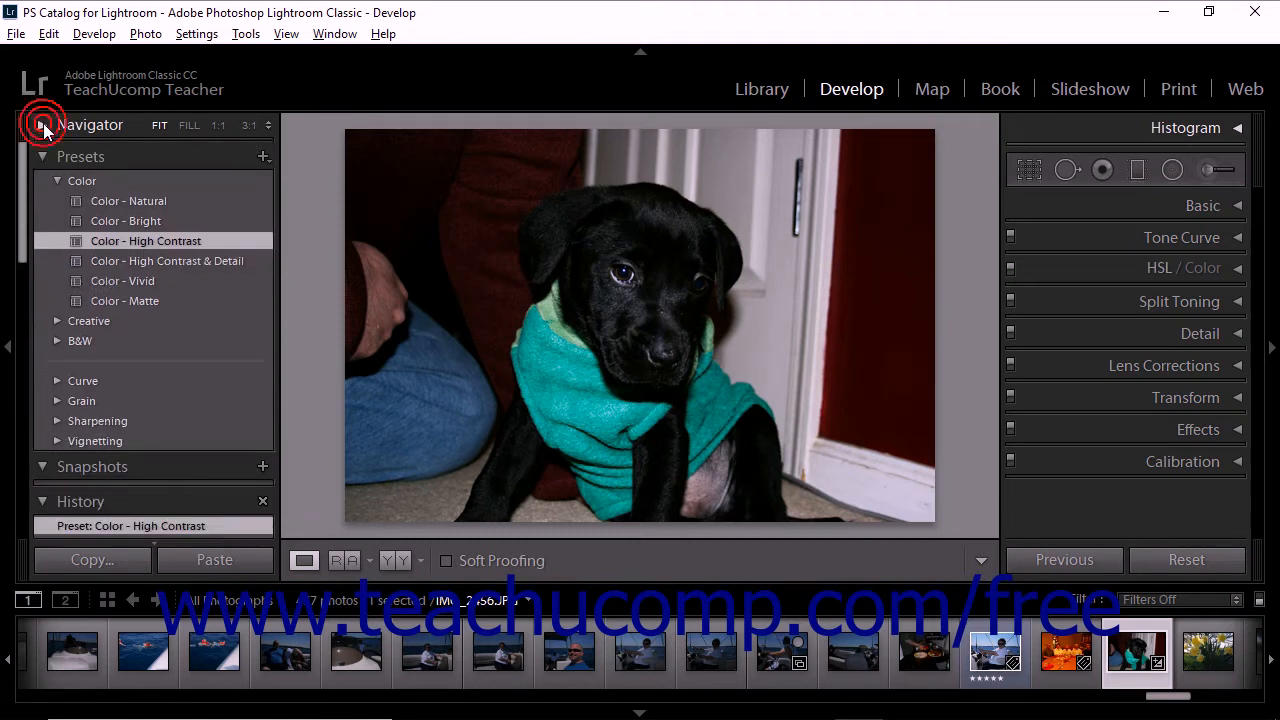
click(262, 158)
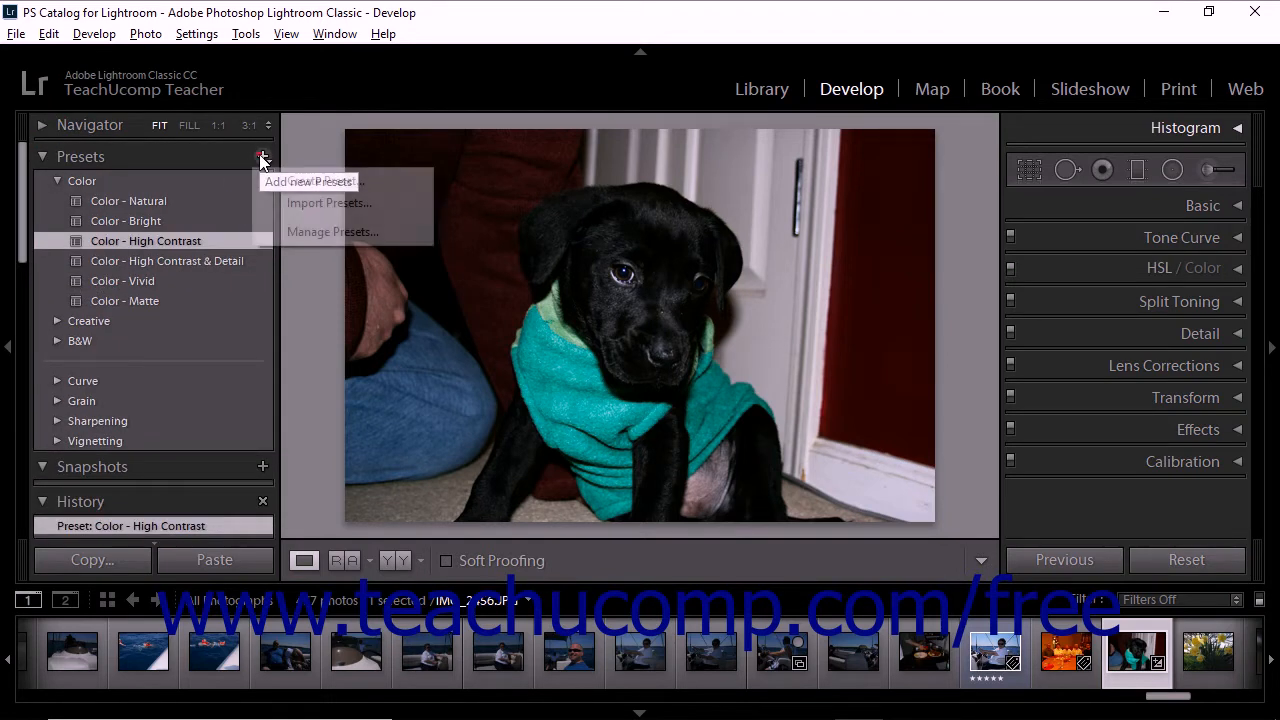
click(320, 232)
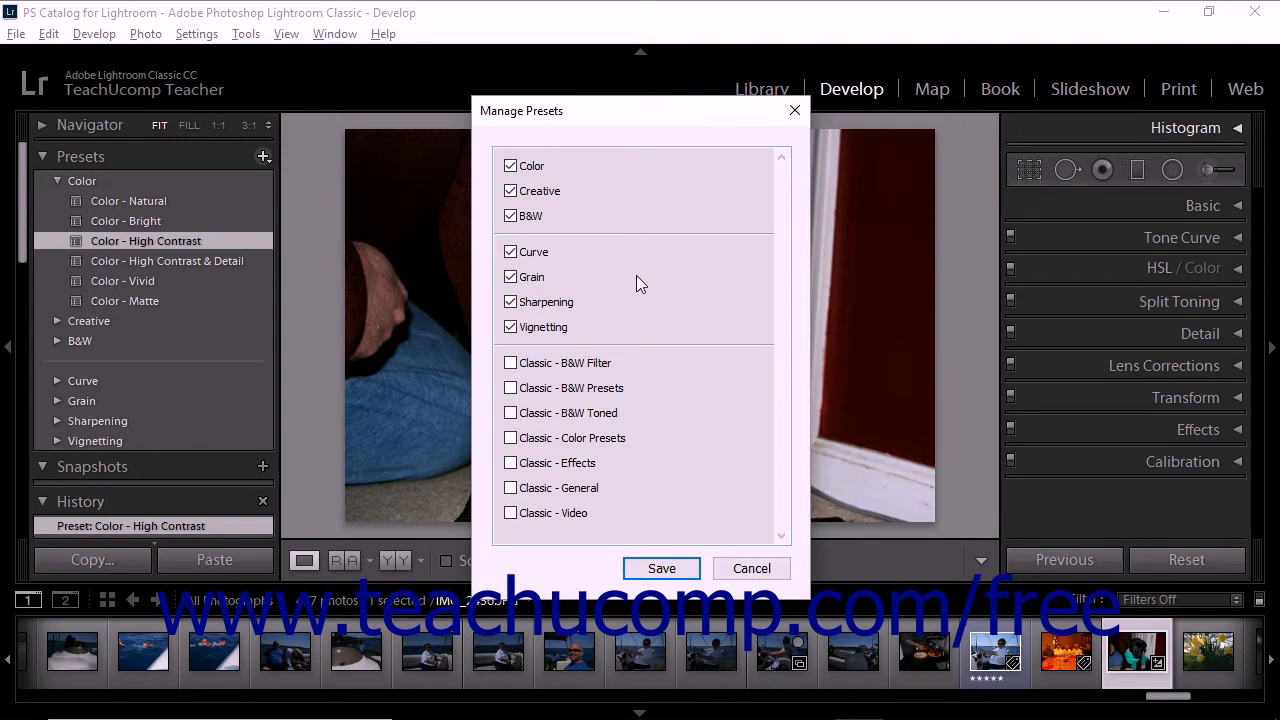
click(511, 217)
click(648, 568)
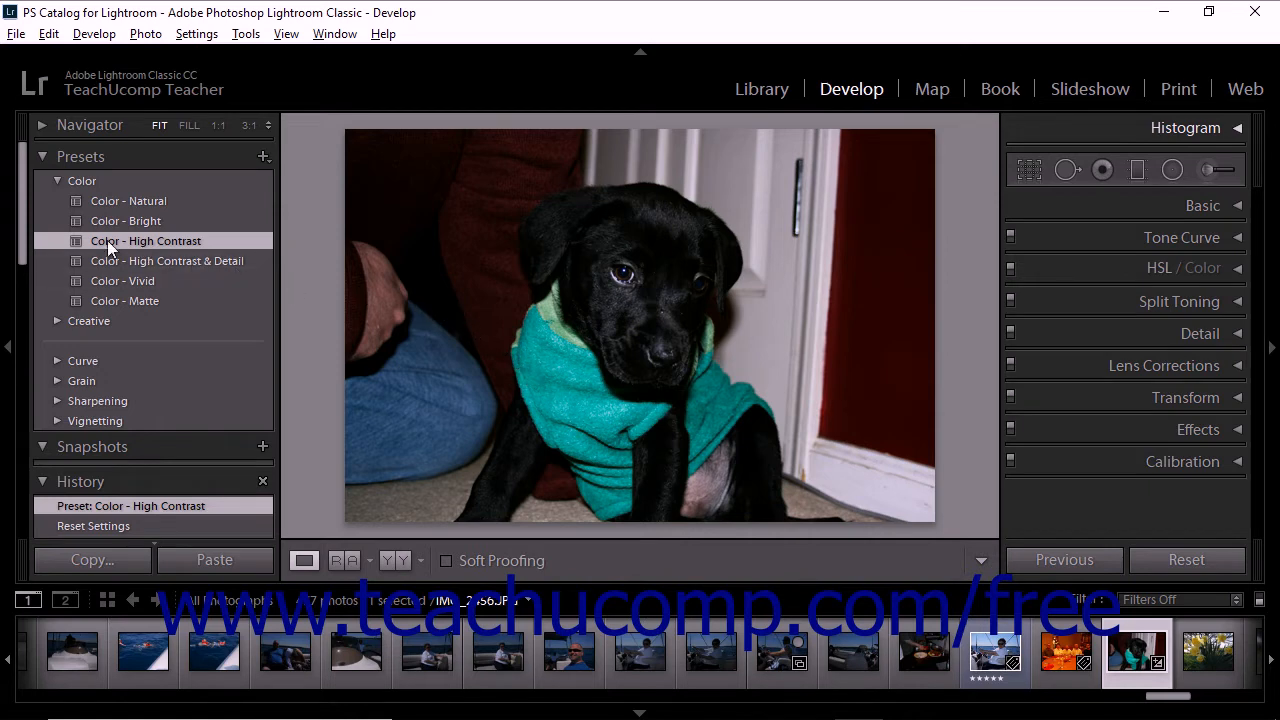
Collapse the Color preset group and reset the hidden presets
click(78, 178)
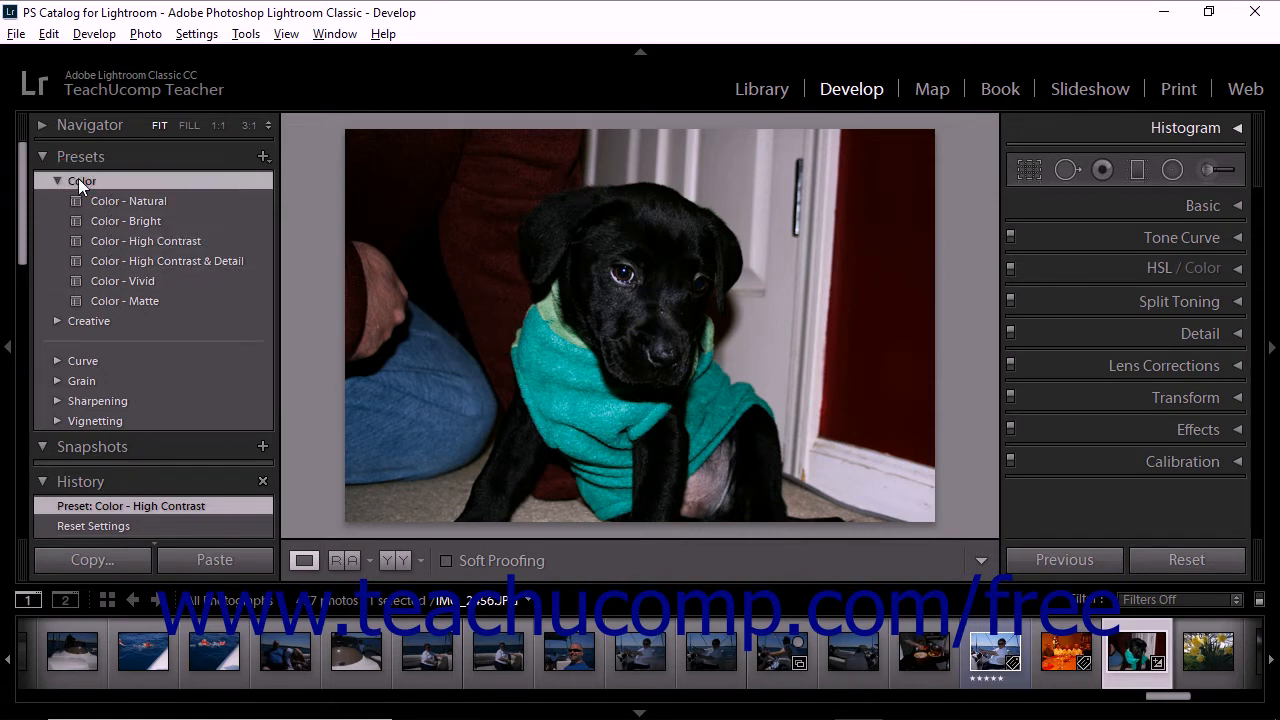
click(55, 181)
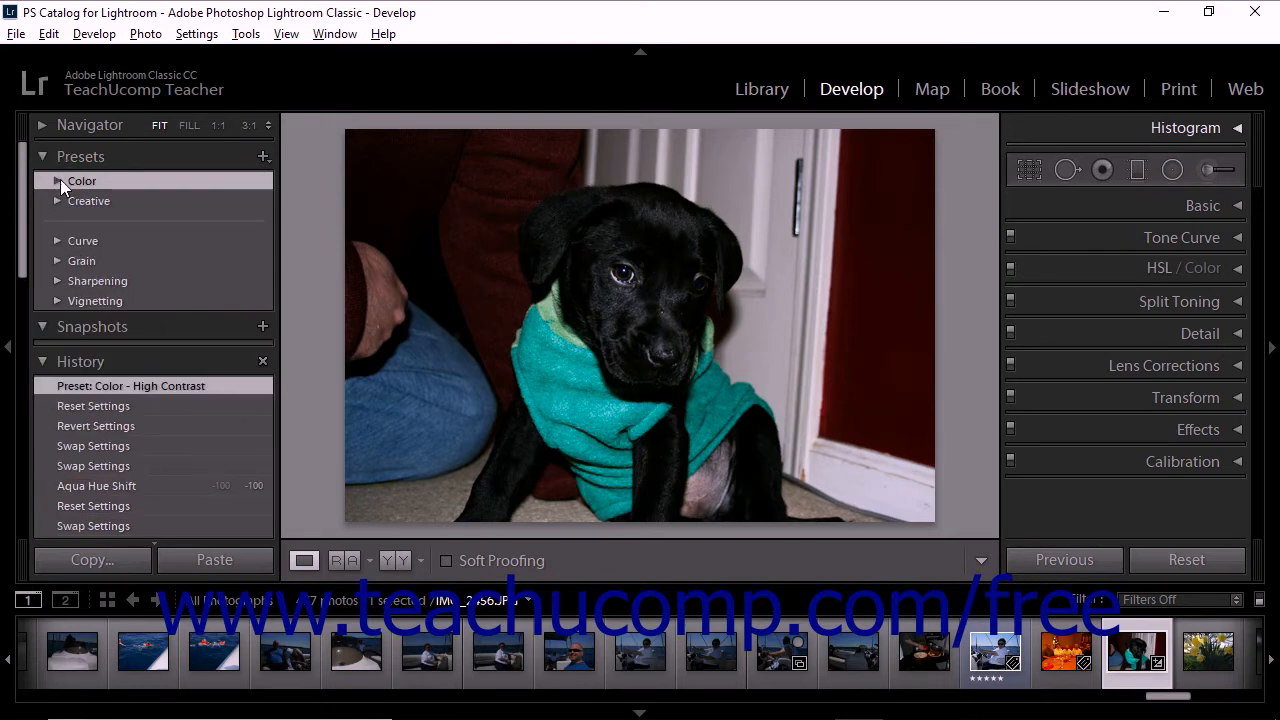
right_click(84, 184)
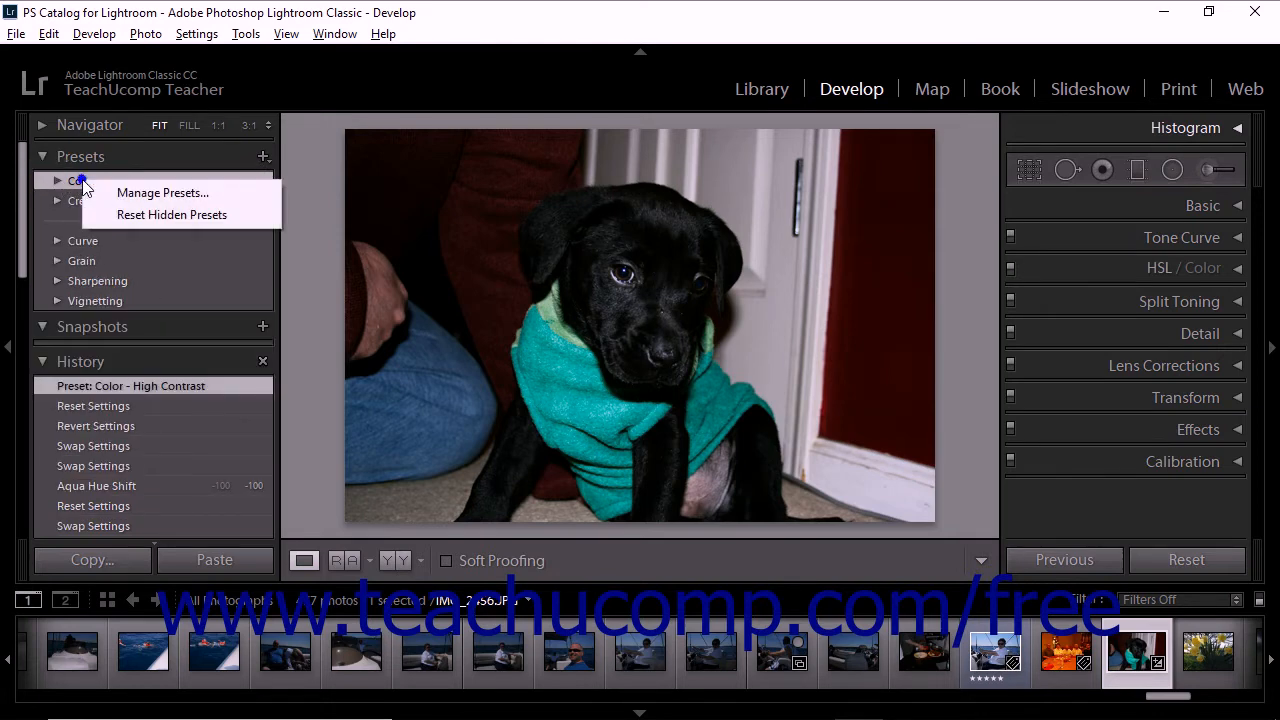
click(131, 212)
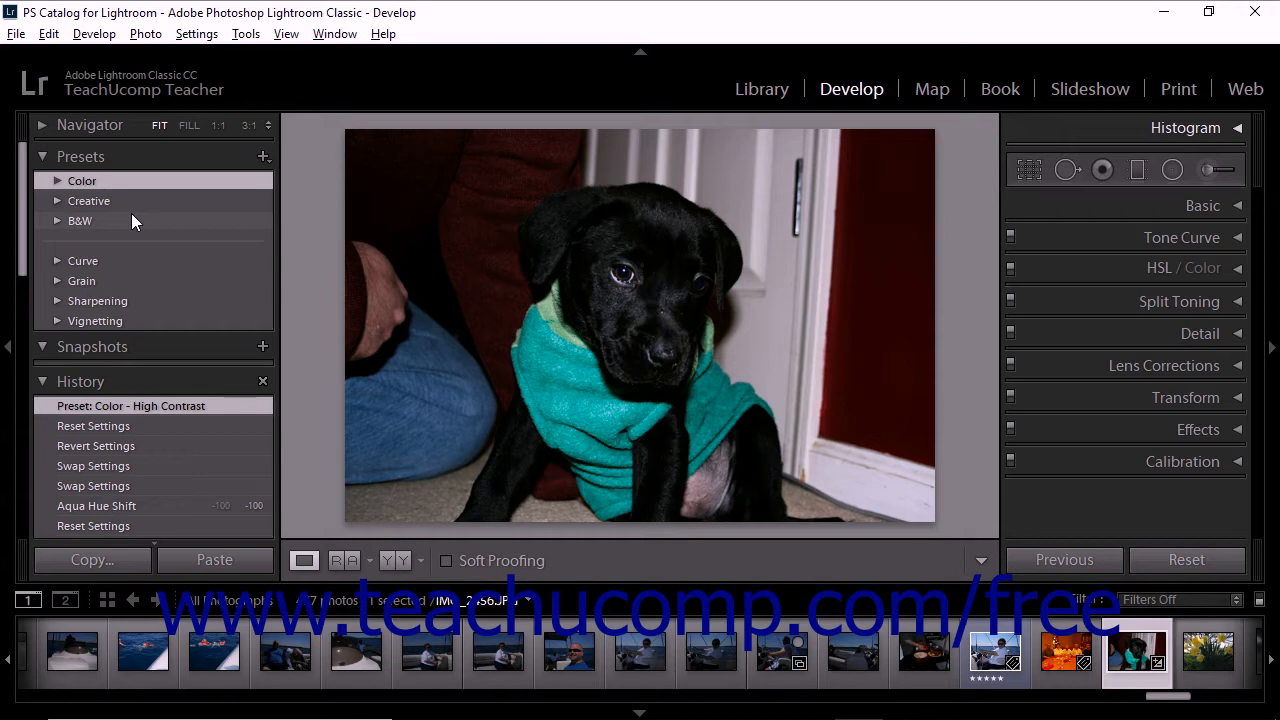
Start a new develop preset named My Preset in the User Presets group
click(263, 158)
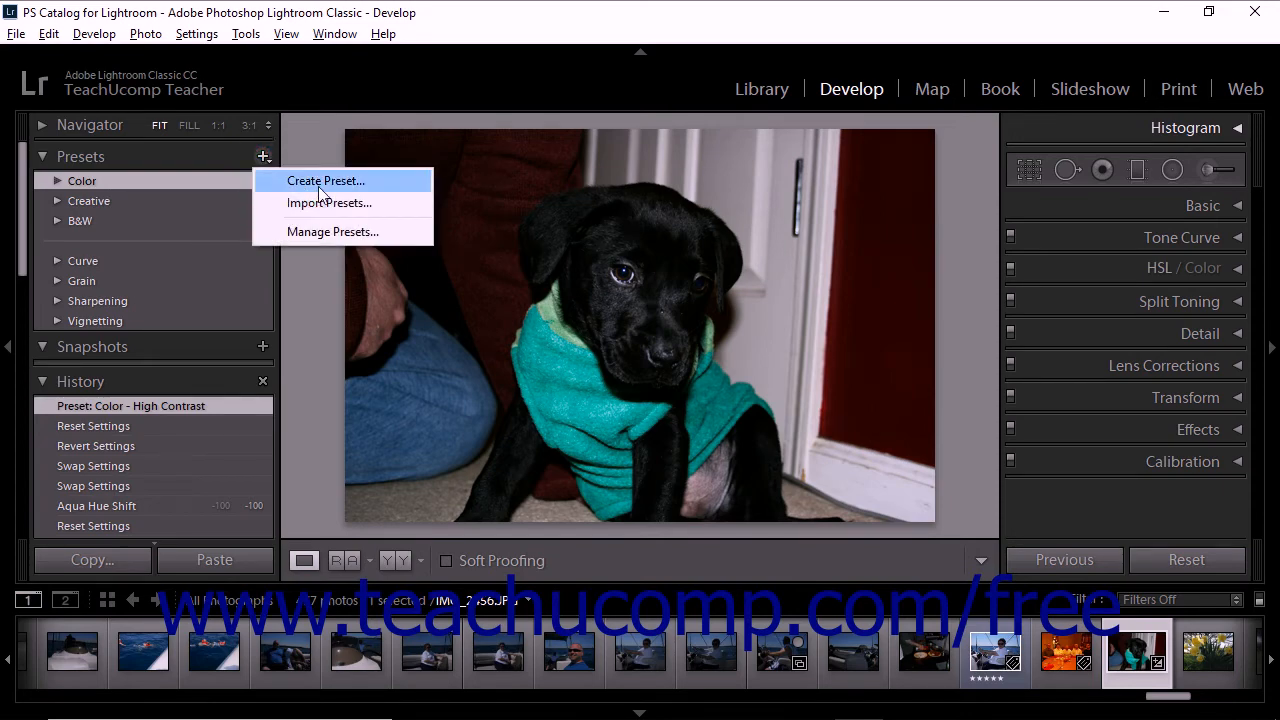
click(318, 188)
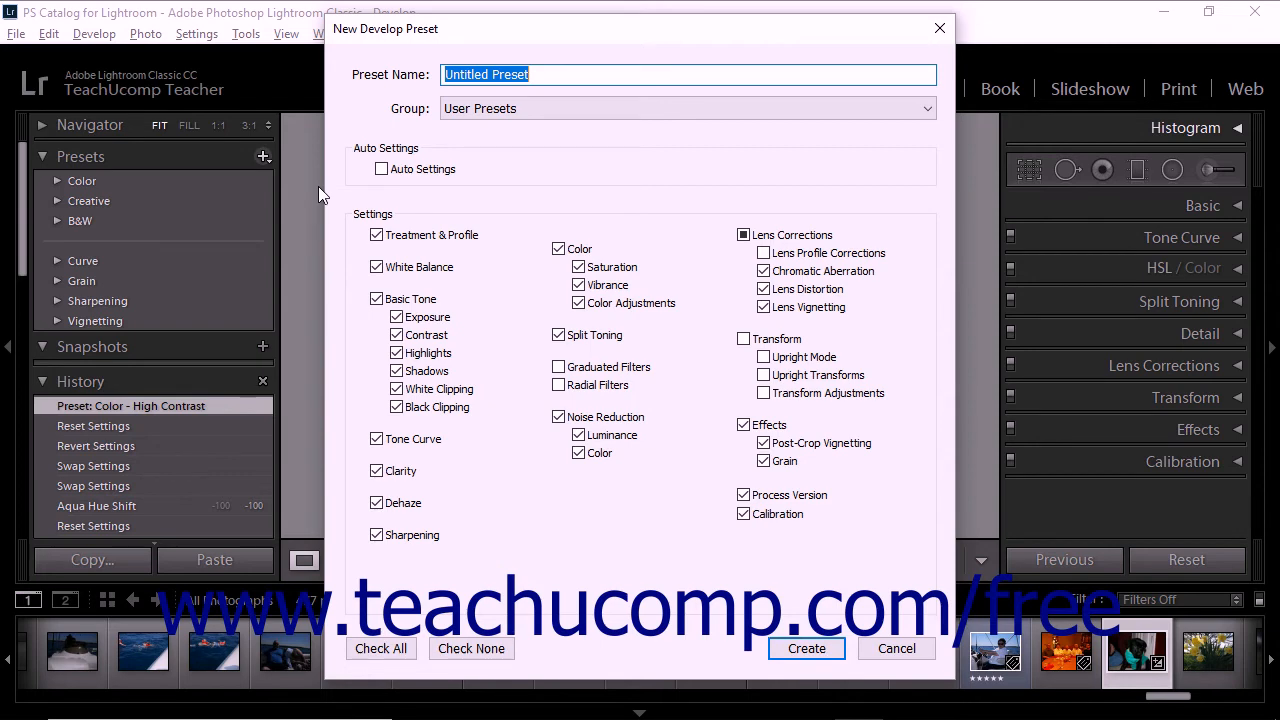
text(My Preset)
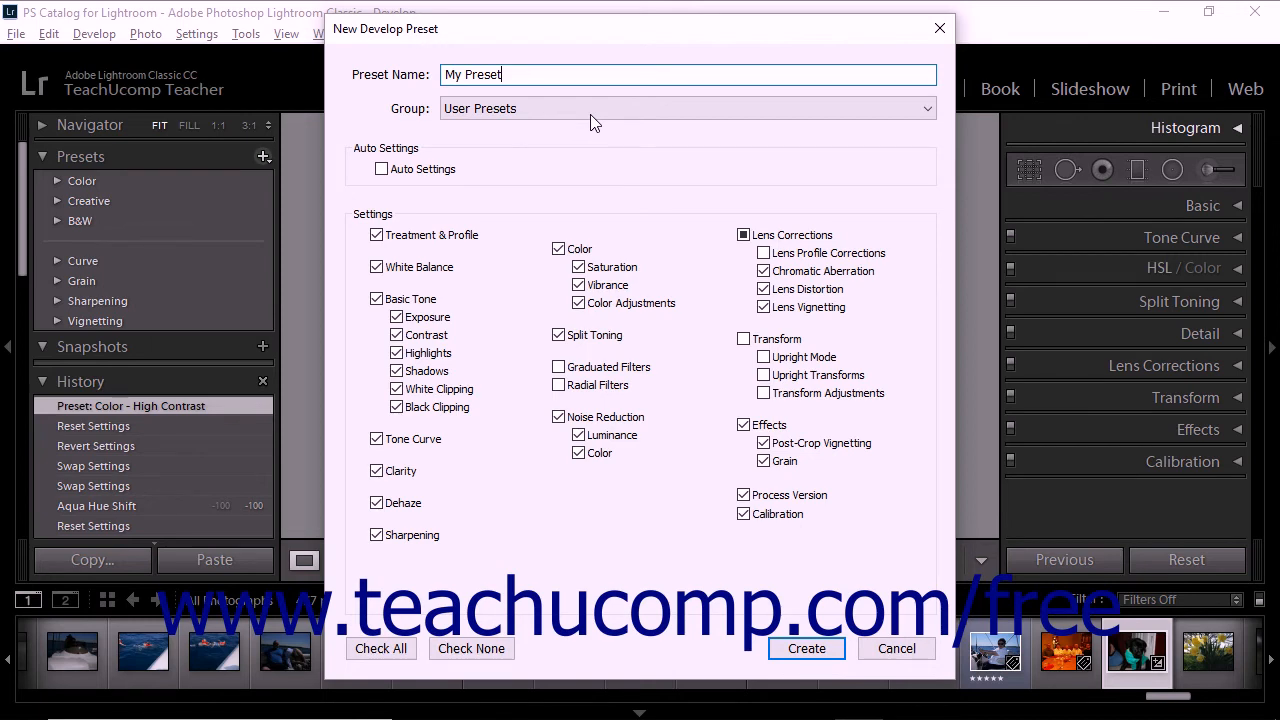
click(618, 110)
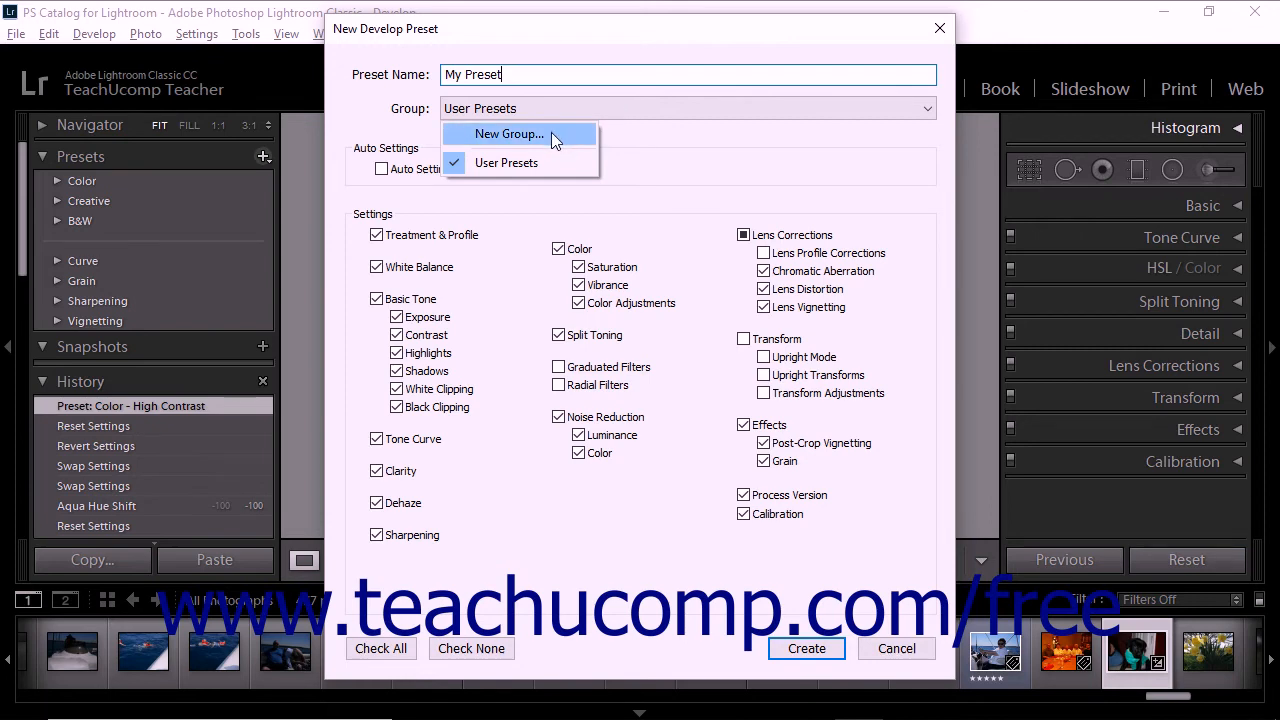
click(542, 162)
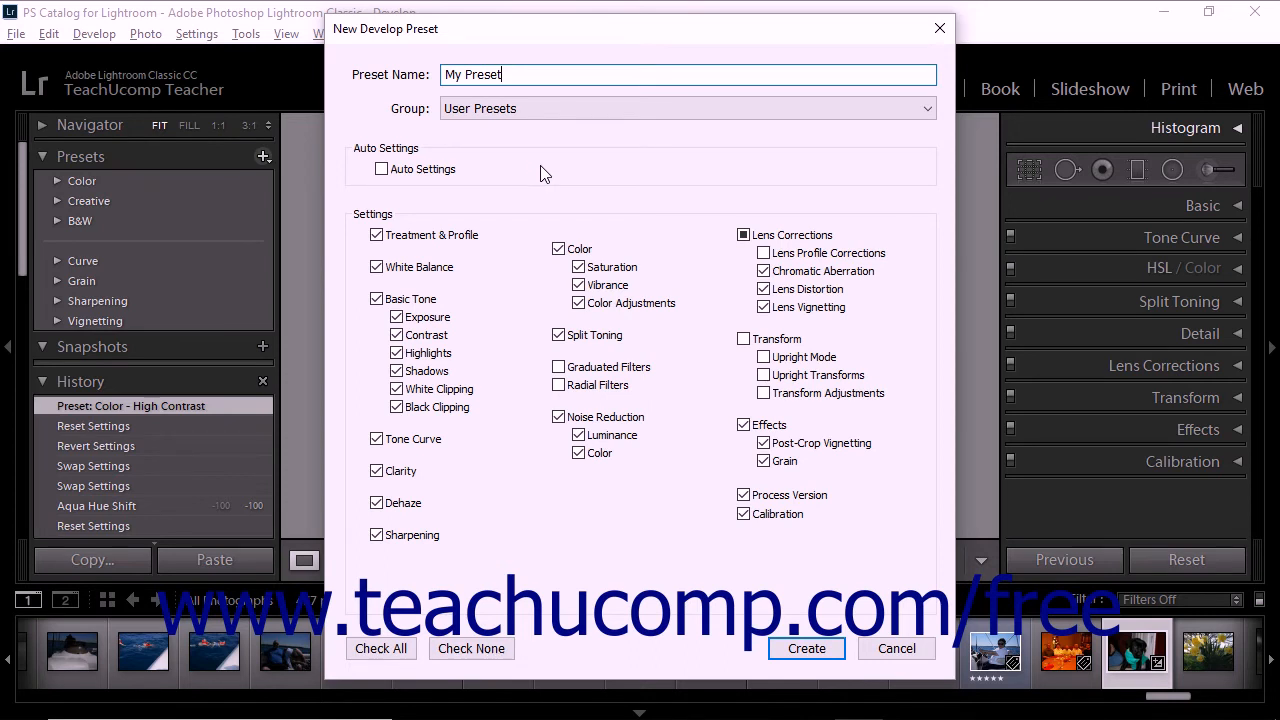
Exclude Basic Tone, Dehaze, Sharpening and Noise Reduction from the new preset, keep Split Toning included, and create it
click(377, 299)
click(558, 335)
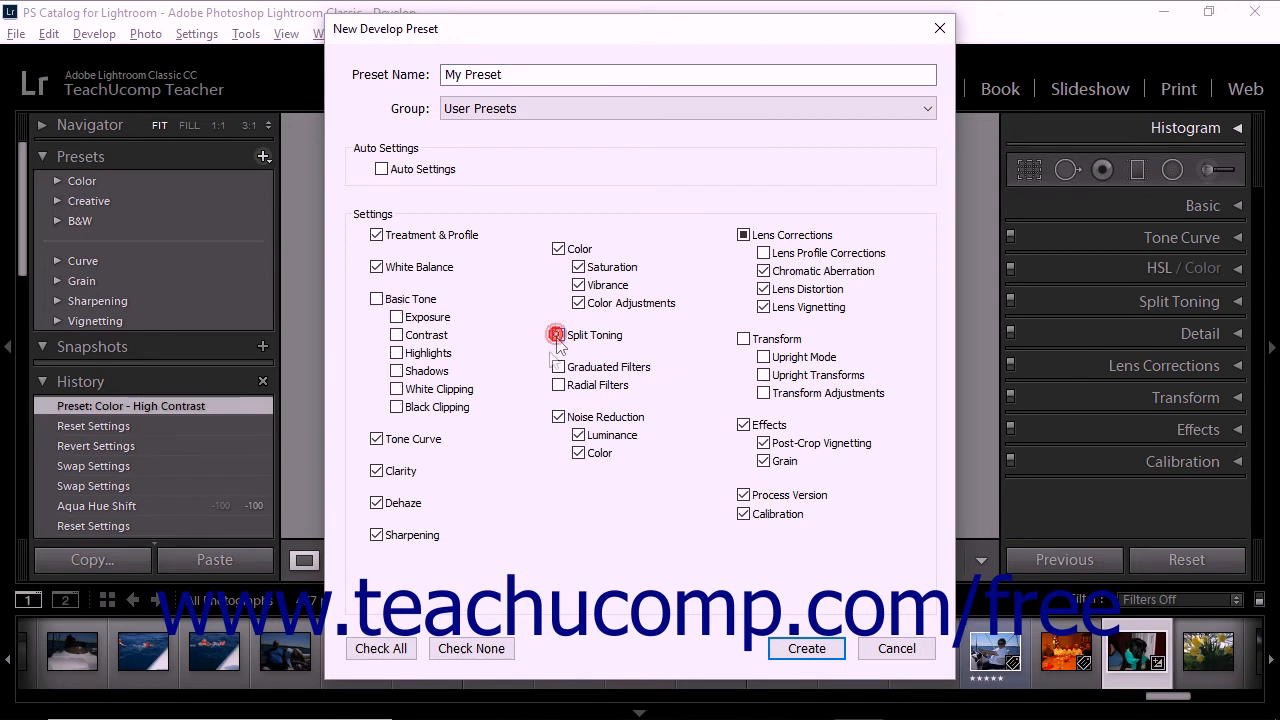
click(376, 503)
click(377, 535)
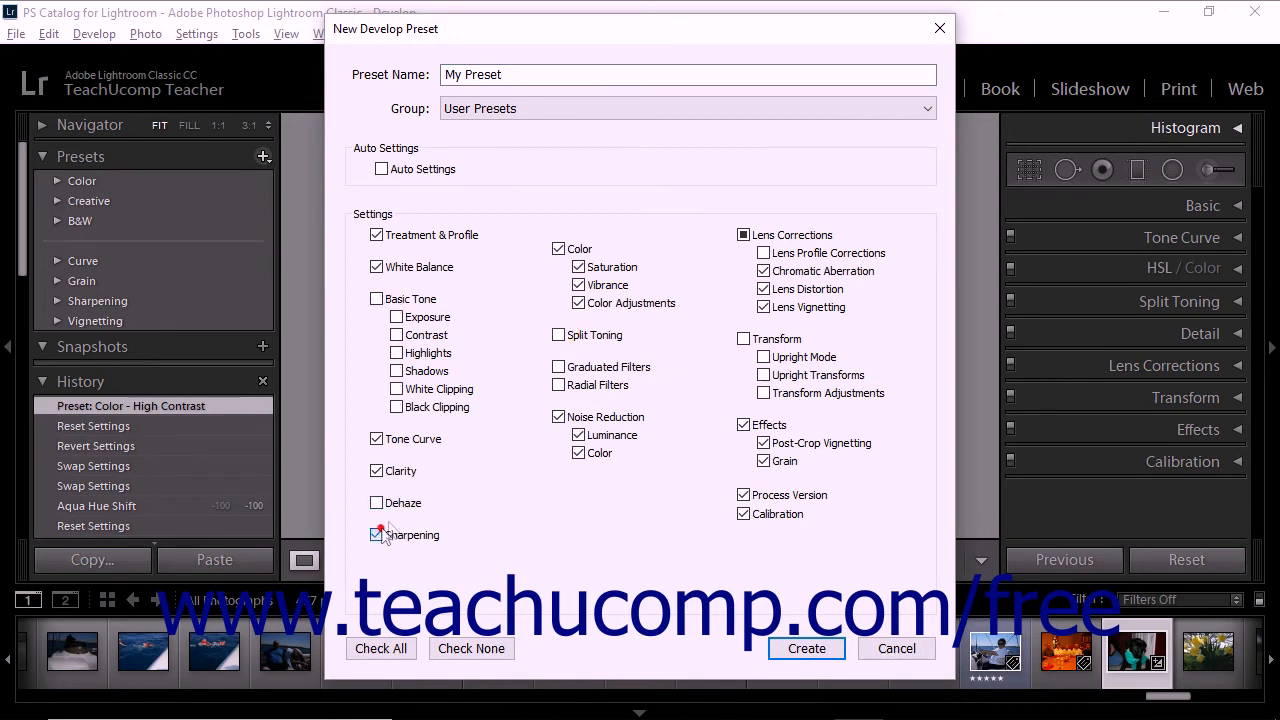
click(558, 418)
click(558, 335)
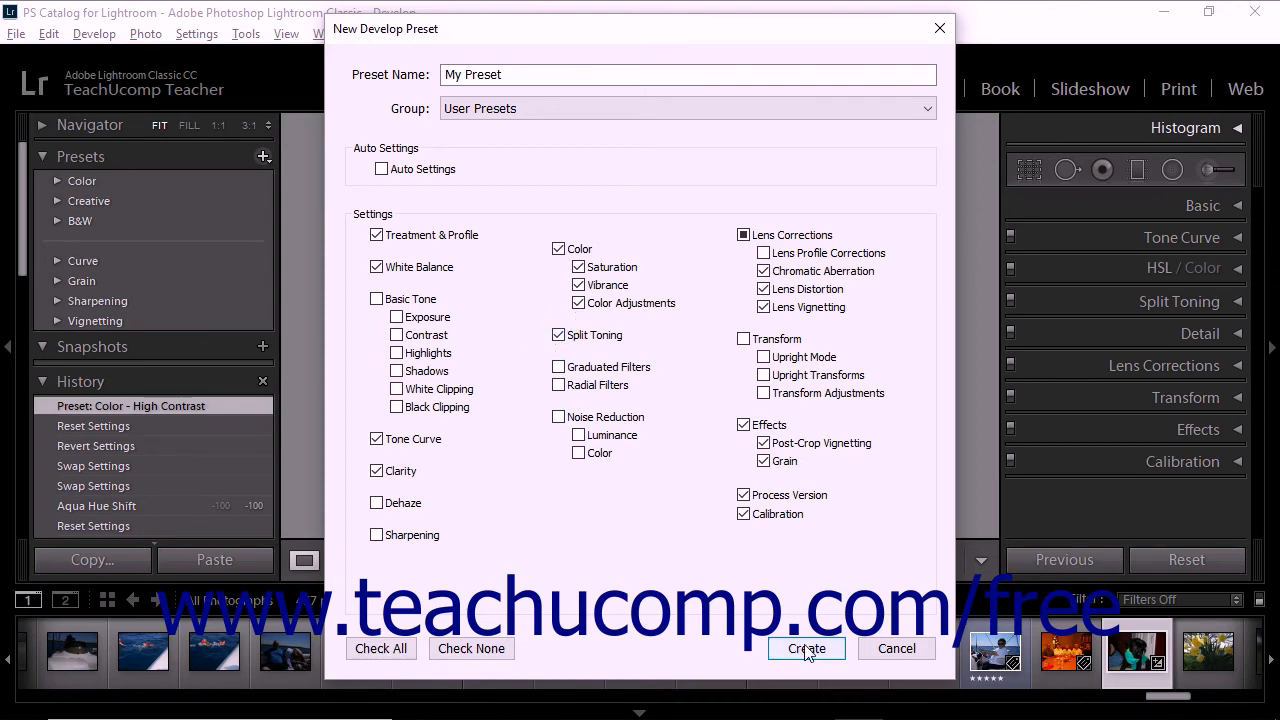
click(806, 649)
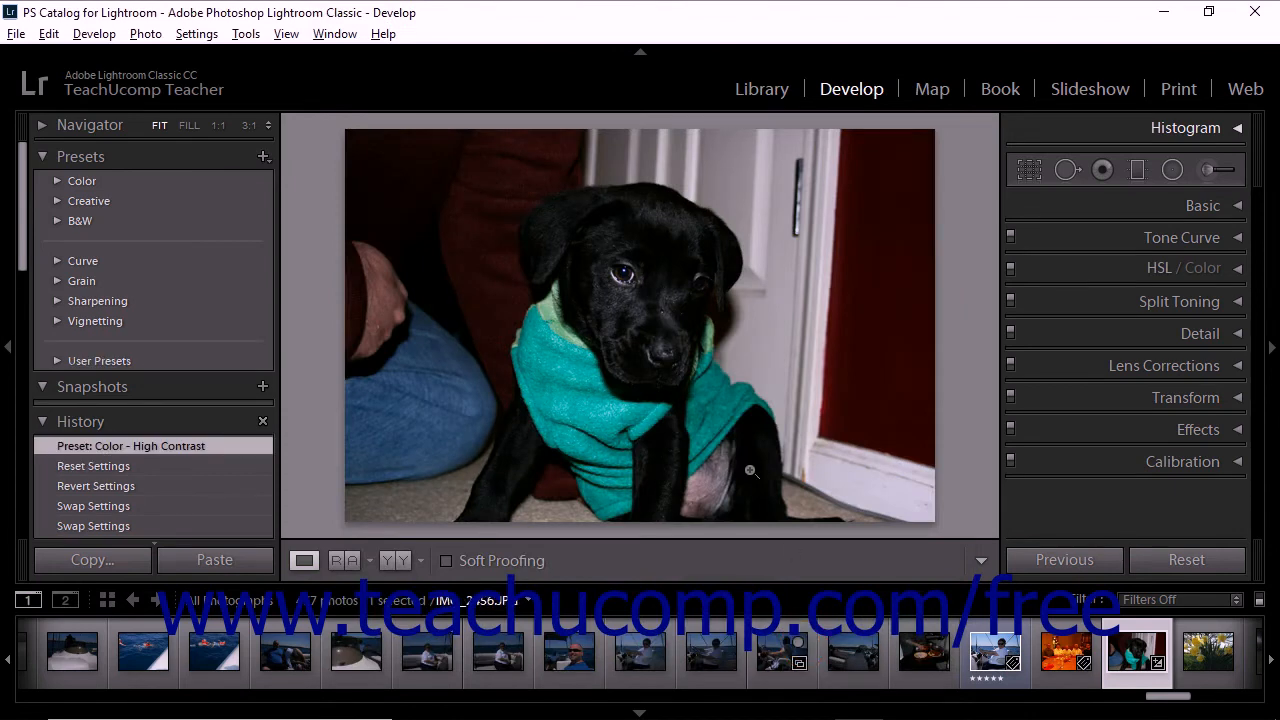
Apply My Preset from User Presets to the photo and set its Aqua hue to -100
click(57, 359)
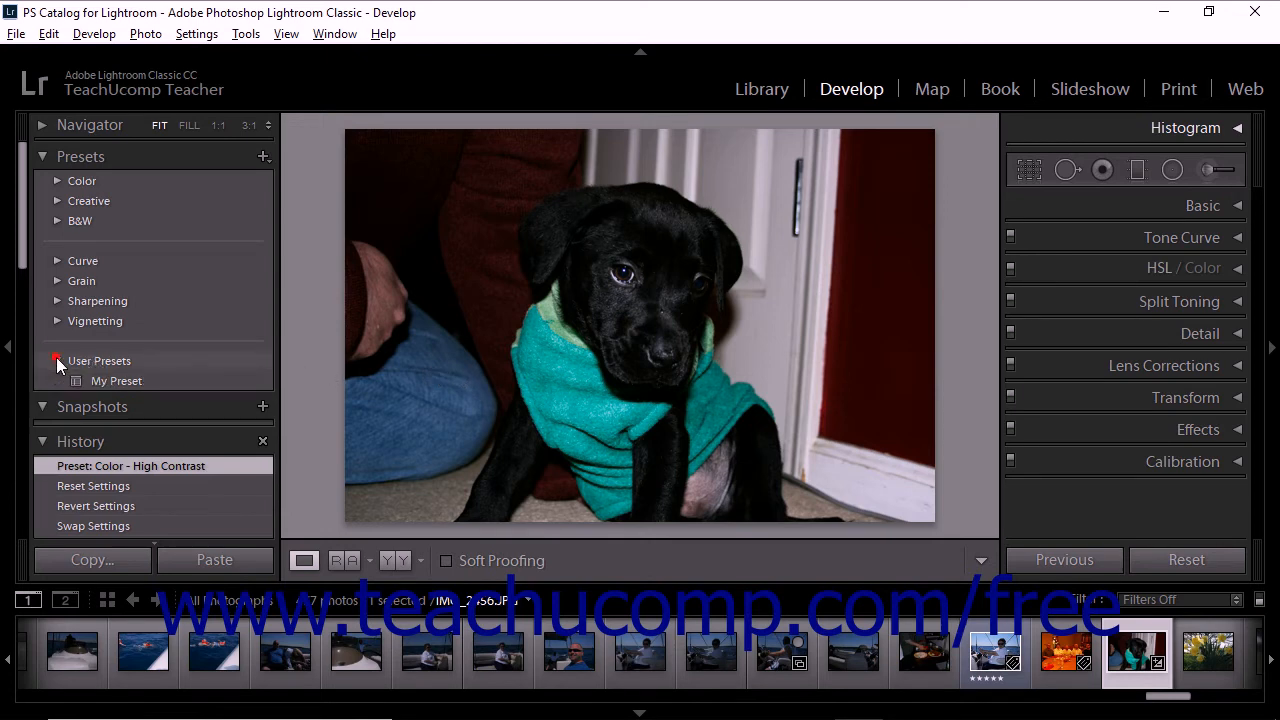
click(103, 379)
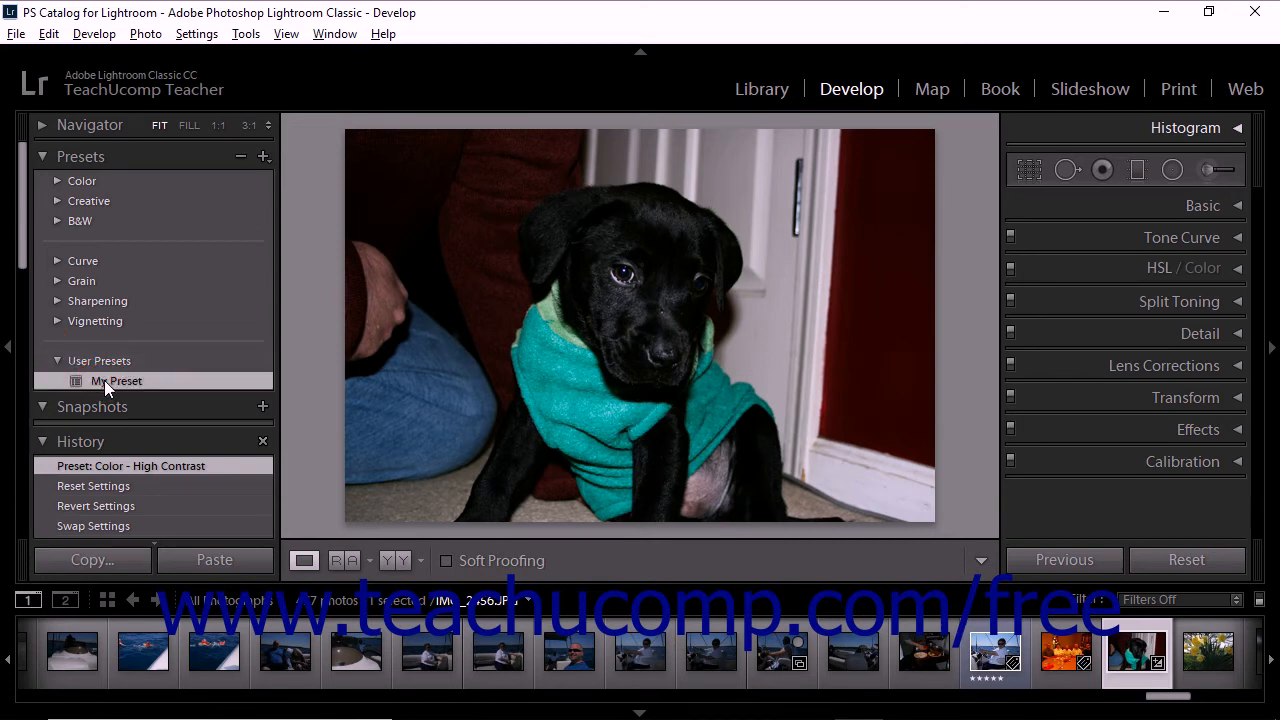
click(1229, 268)
drag(1142, 425, 1023, 437)
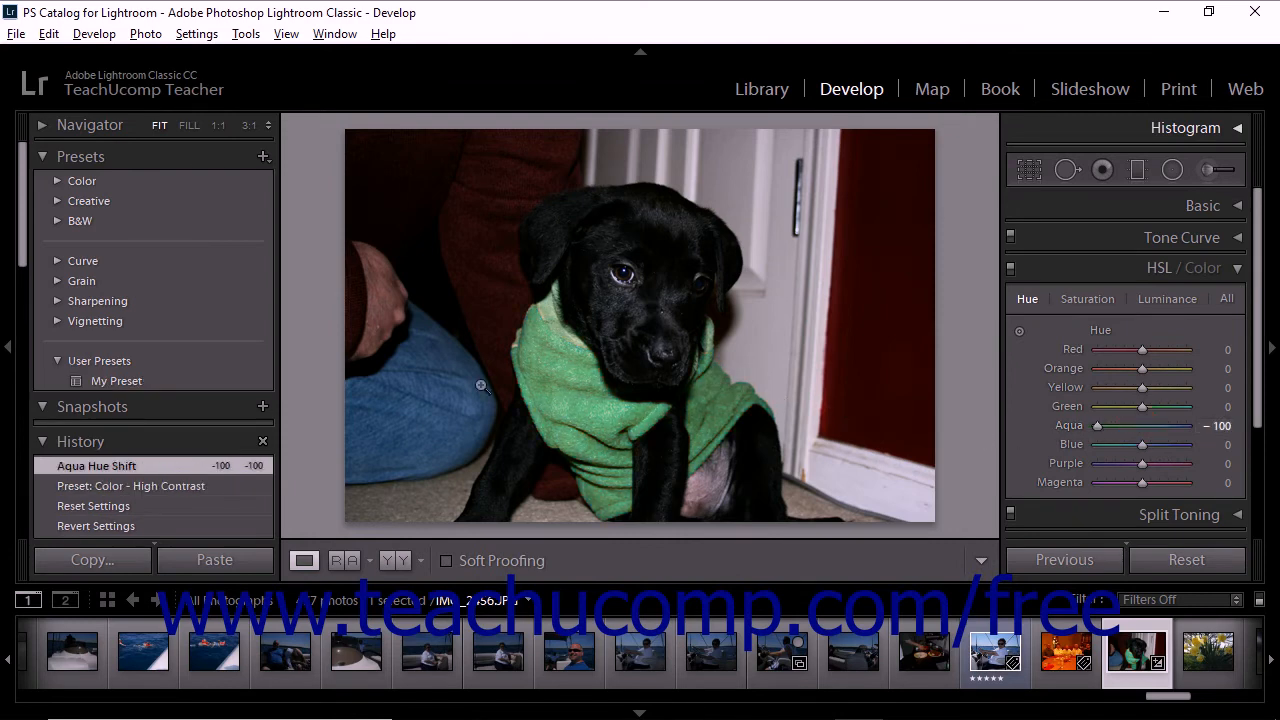
Update My Preset with the current develop settings, keeping the selected setting categories
right_click(130, 382)
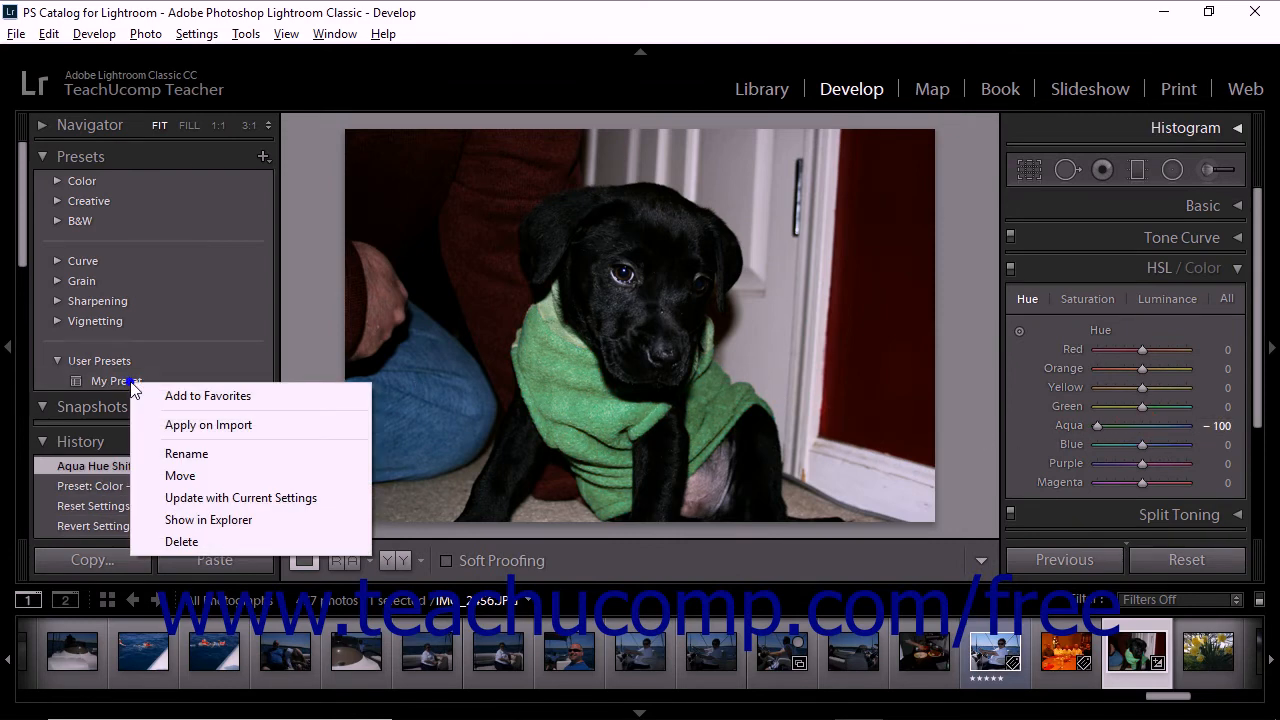
click(180, 498)
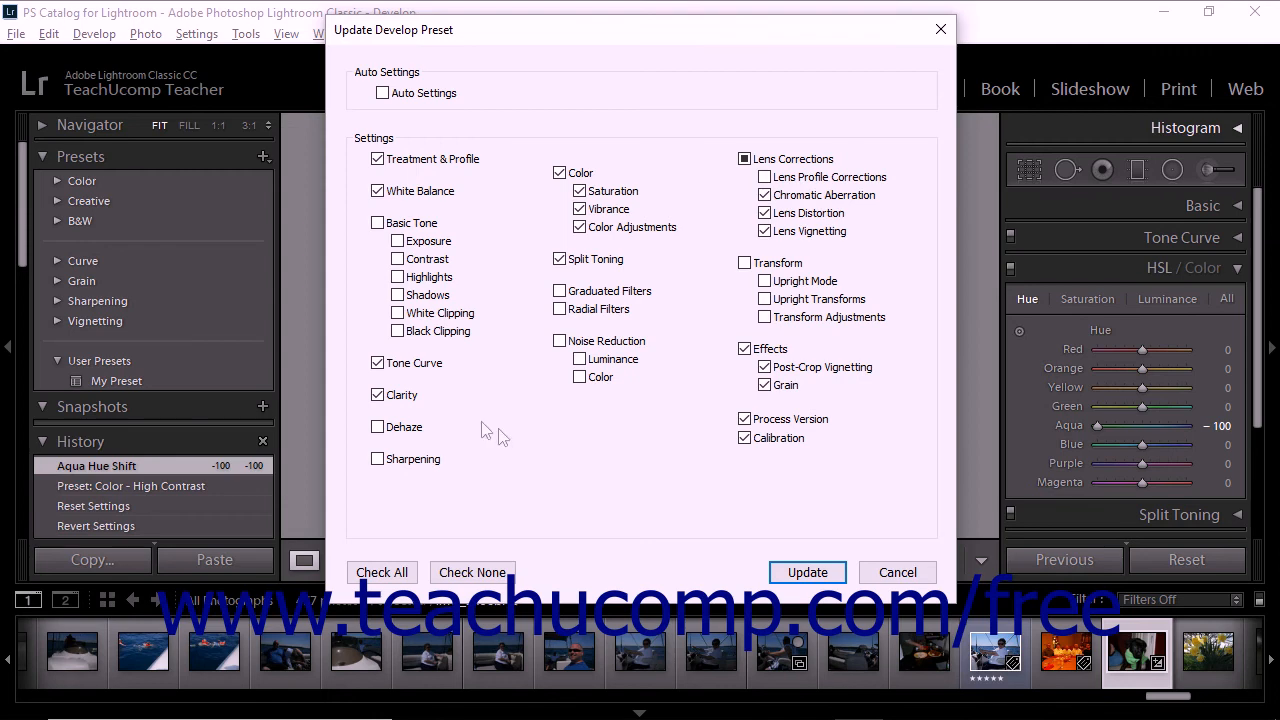
click(807, 573)
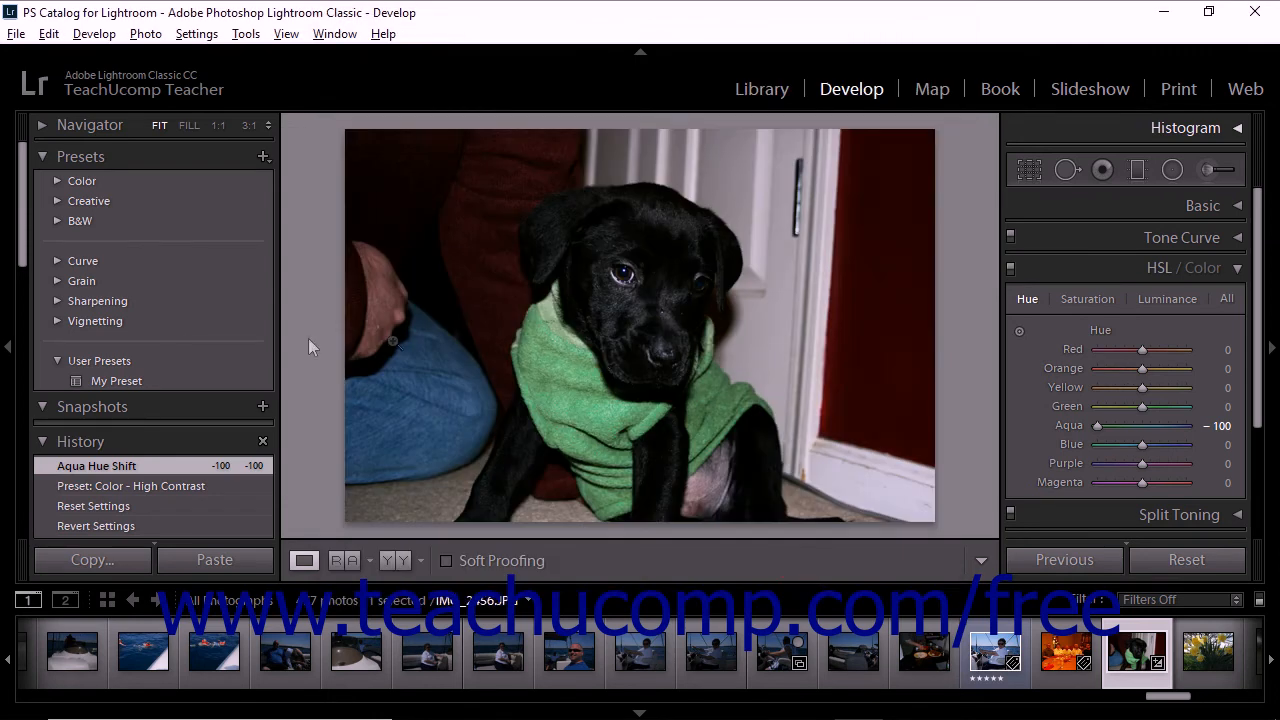
Permanently delete My Preset from the User Presets group
right_click(115, 381)
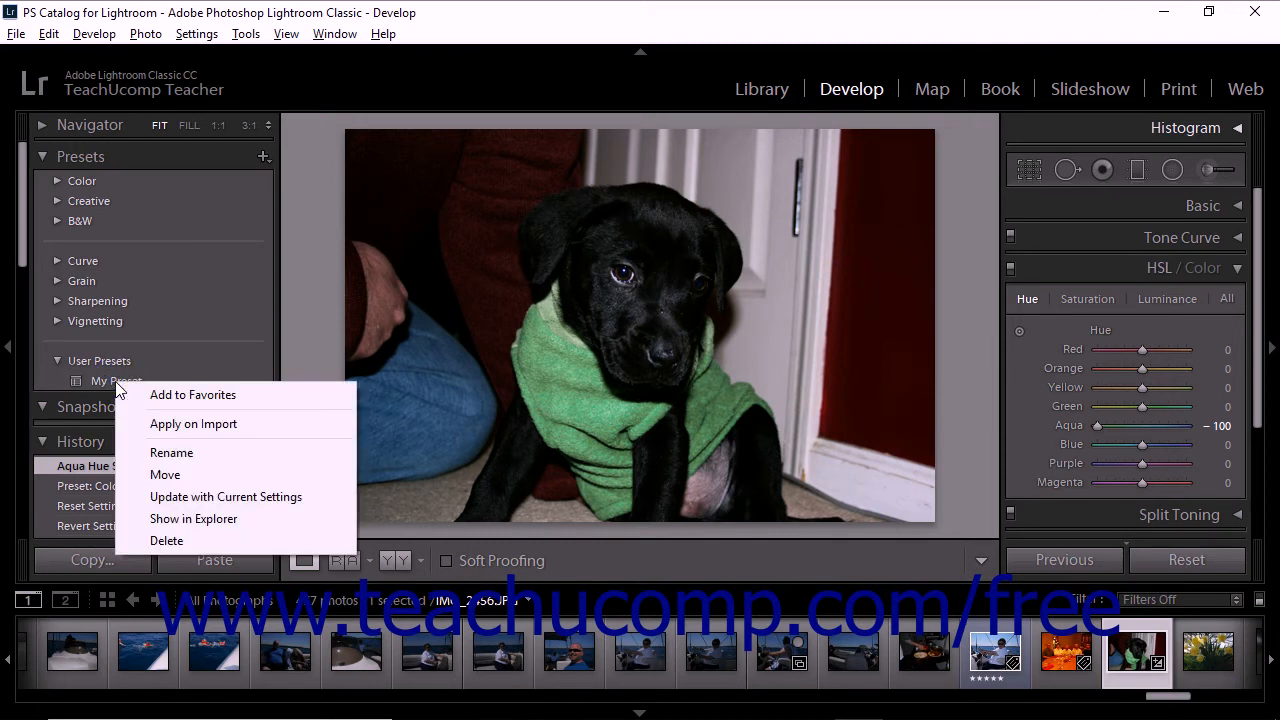
click(190, 541)
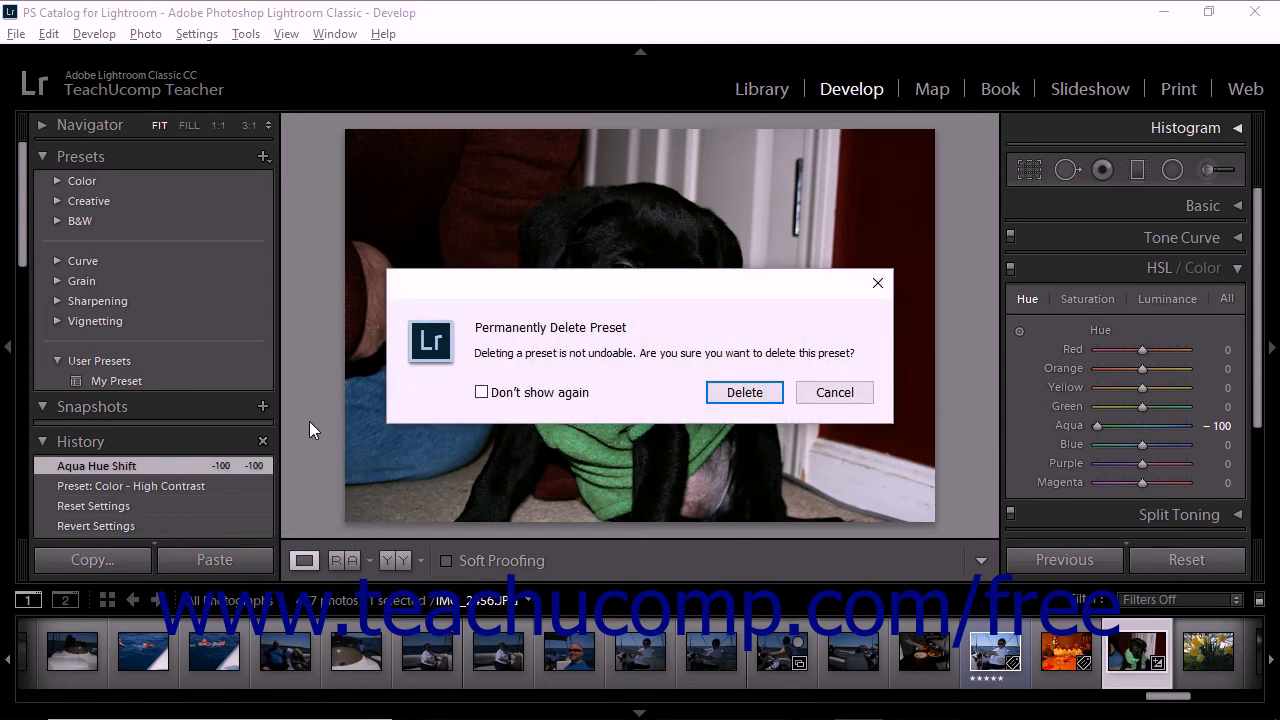
click(729, 398)
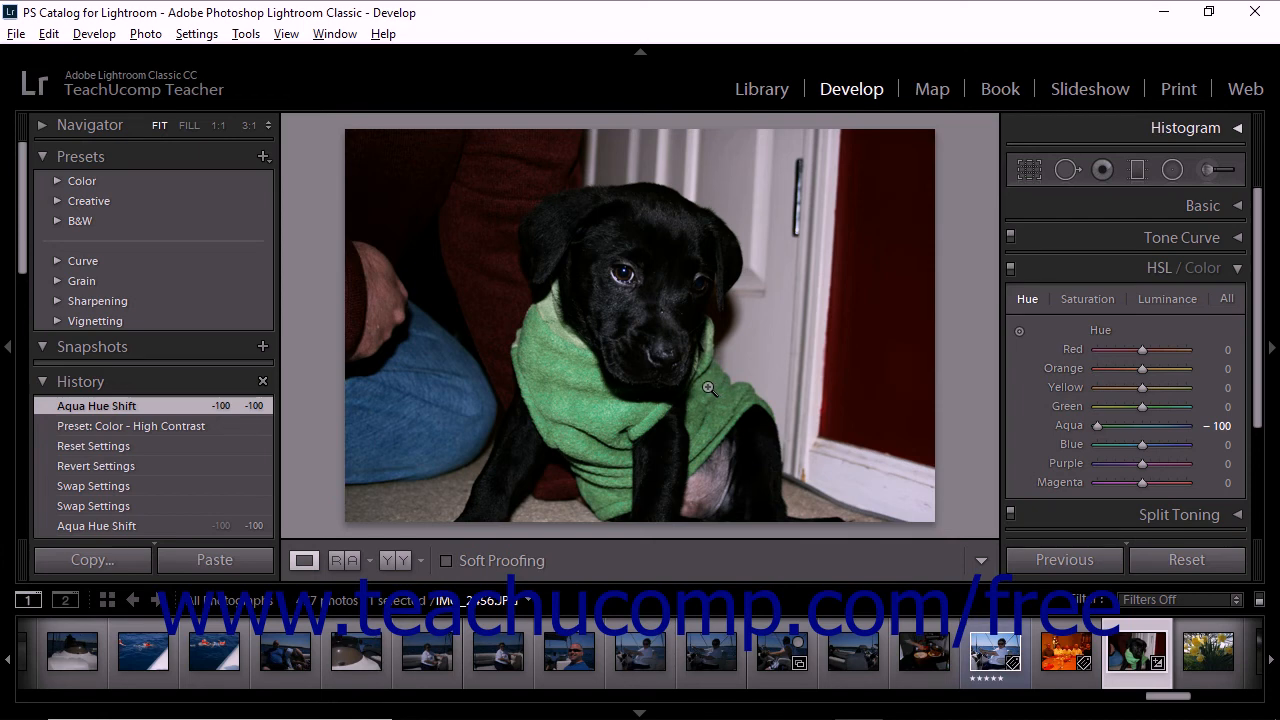
View the preset import dialog and dismiss it without importing anything
click(264, 157)
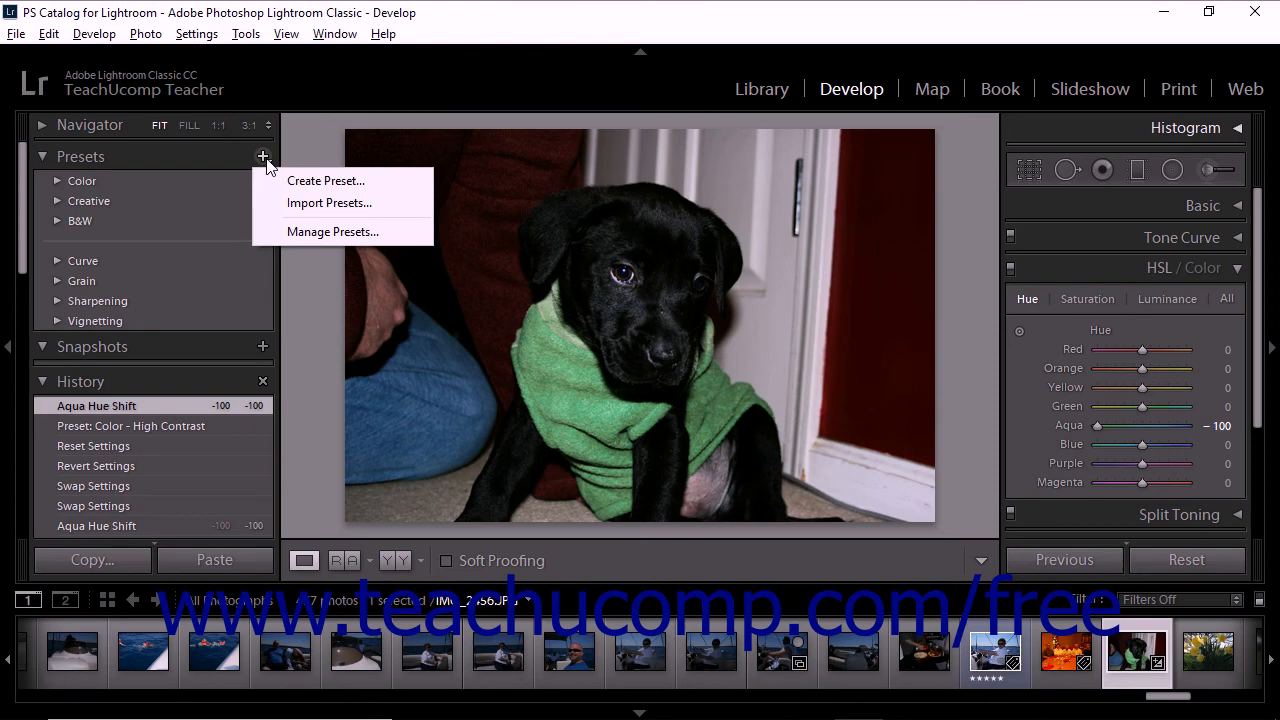
click(316, 204)
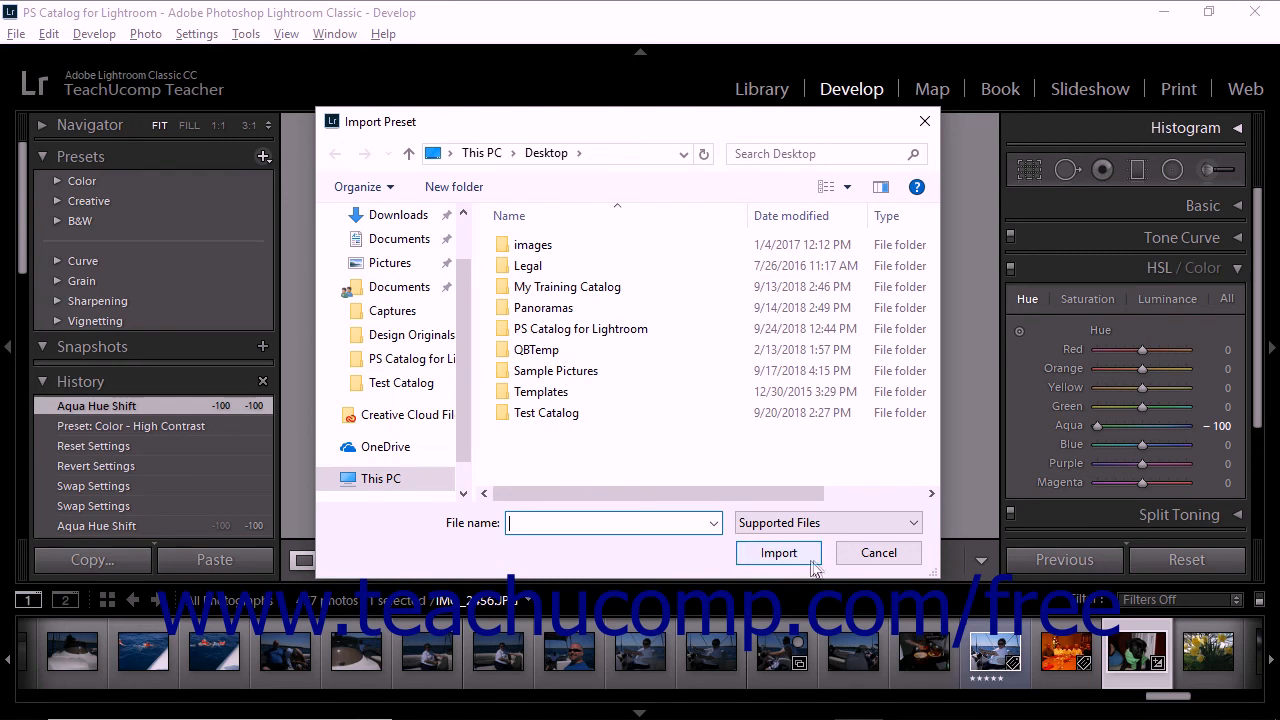
click(852, 553)
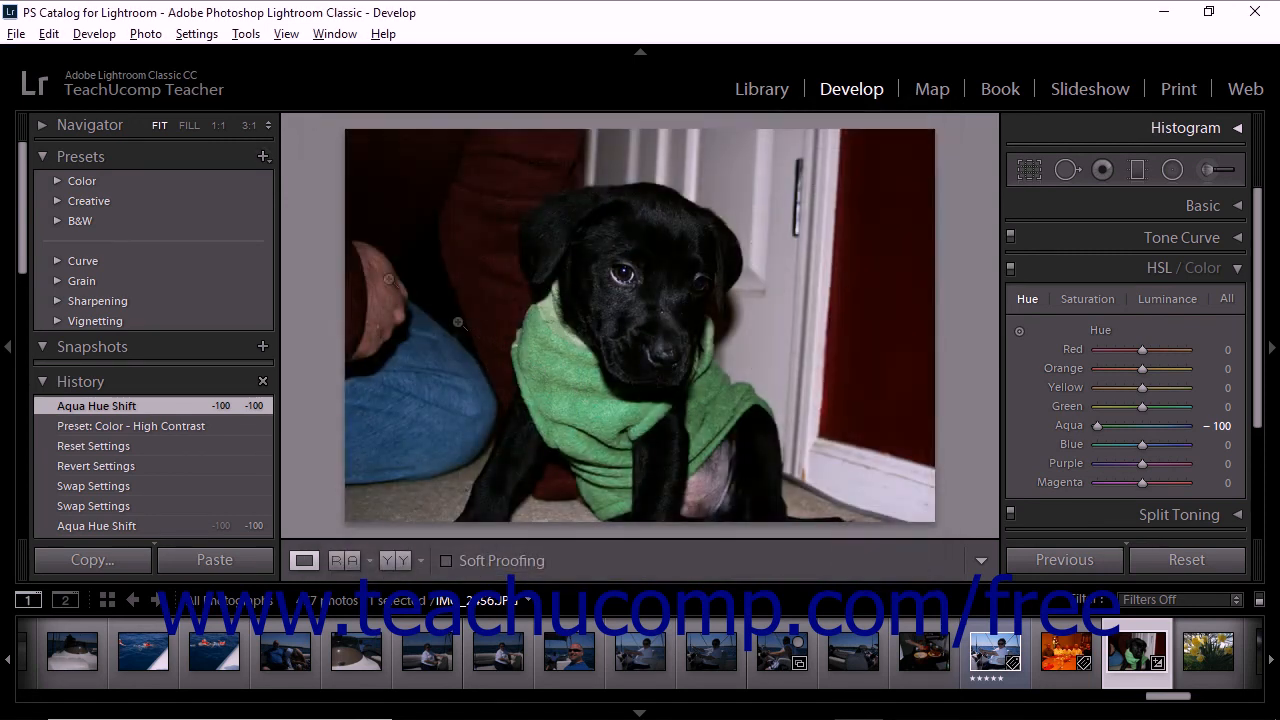